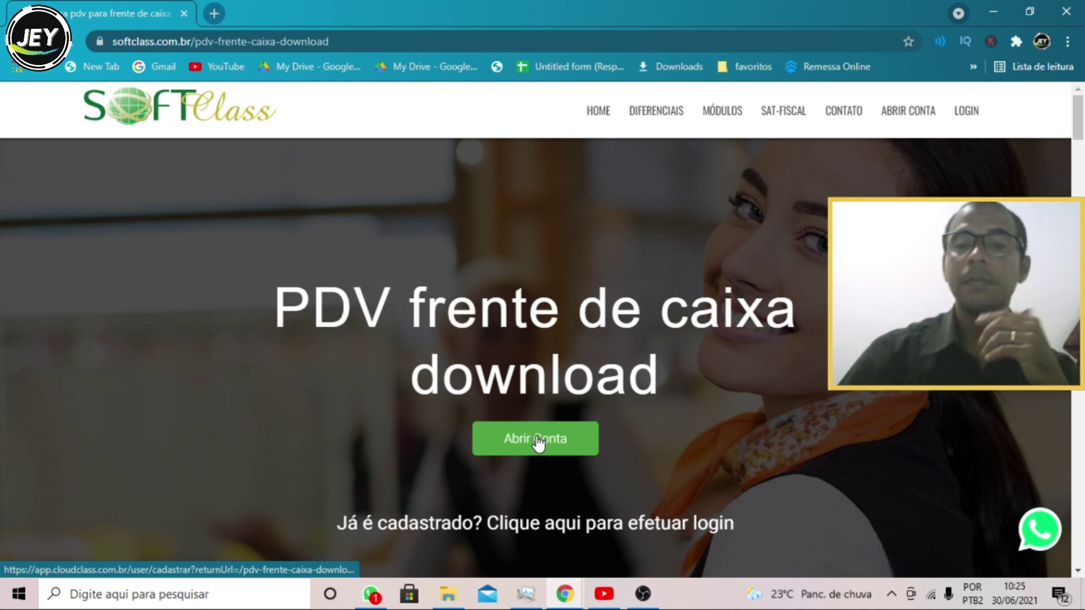
# - Open the 'Crie sua conta' sign-up form from the SoftClass PDV download page
pyautogui.click(537, 441)
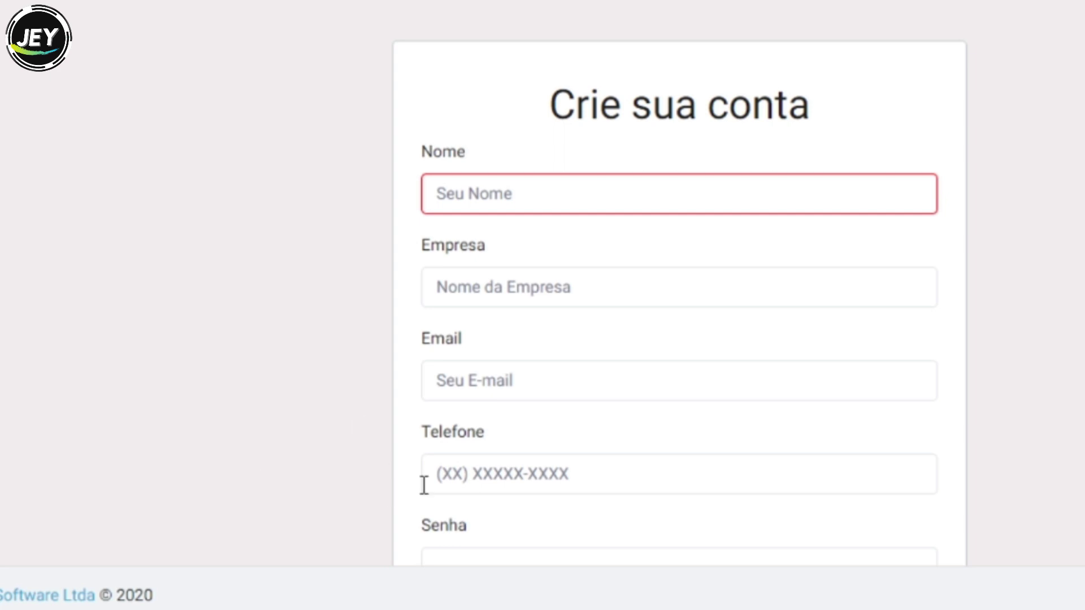
# - Scroll down through the 'Crie sua conta' sign-up form
pyautogui.scroll(-3, 379, 520)
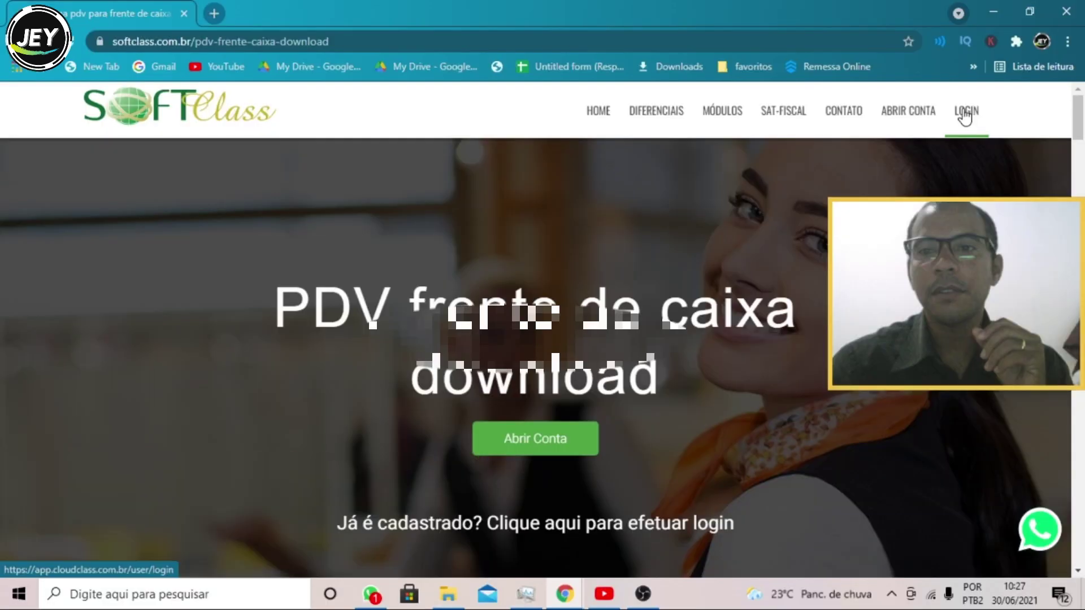
# - Log in to CloudClass with the account e-mail and password, then start a new product
pyautogui.click(965, 113)
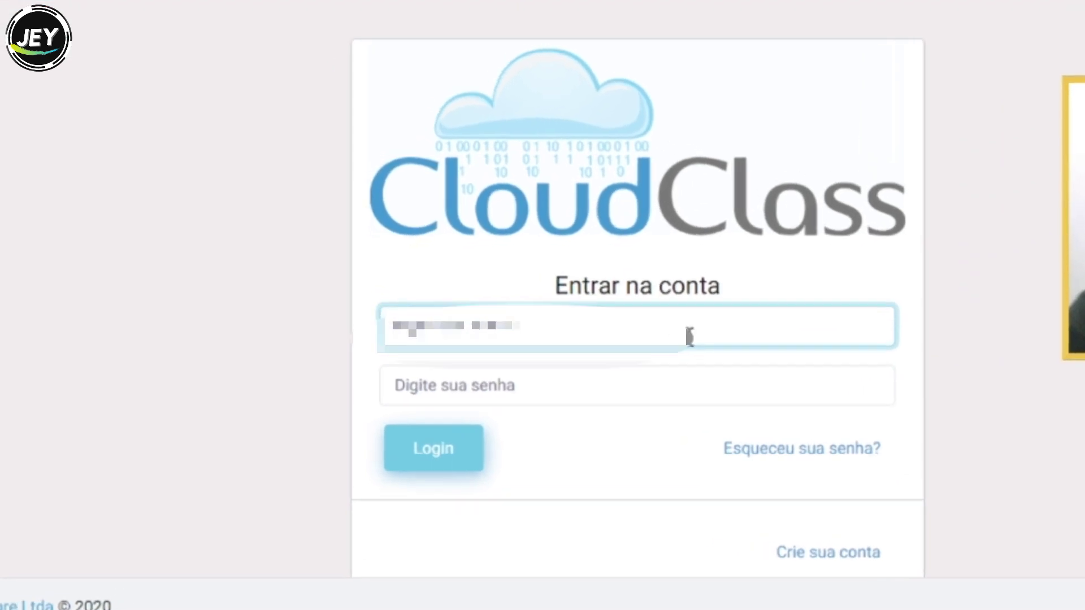
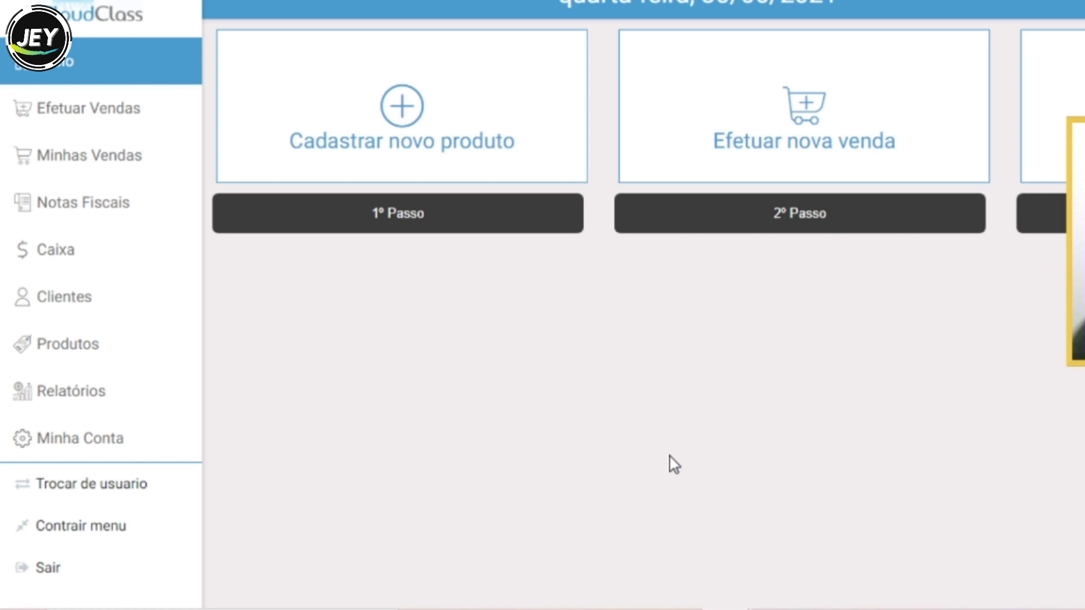
pyautogui.click(408, 104)
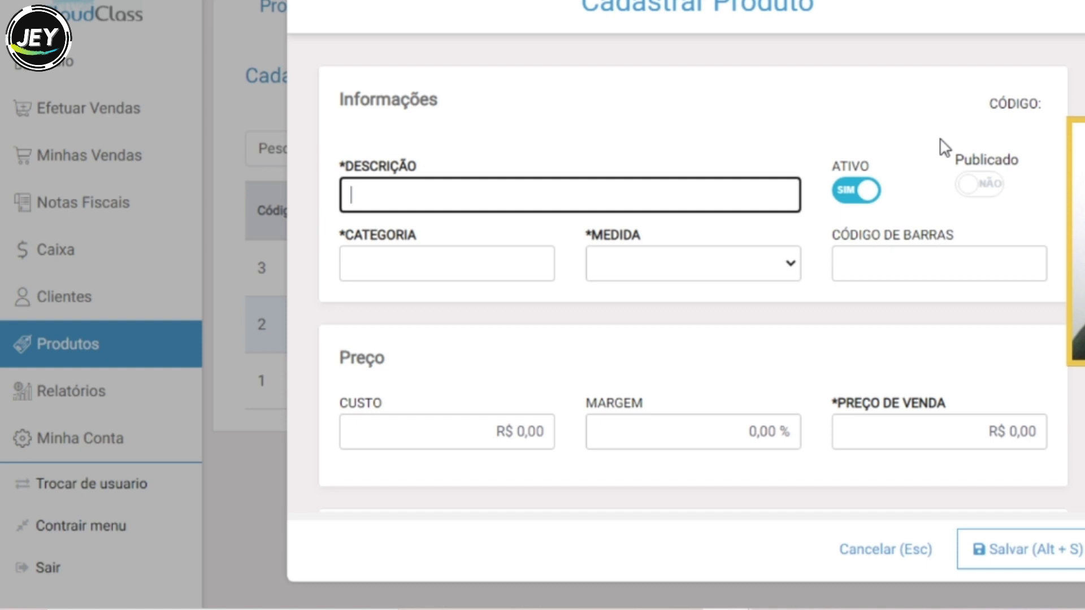
# - Place the cursor in the empty Descrição field of the Cadastrar Produto form
pyautogui.click(528, 179)
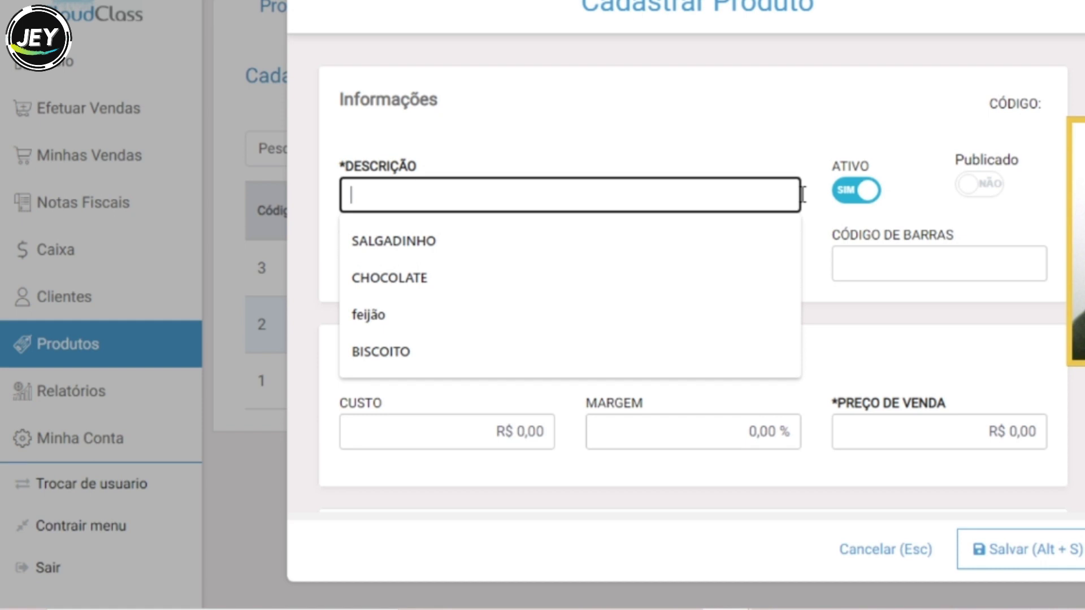
# - Describe the product as 'macarrão', in category ALIMENTOS, with Medida KG
pyautogui.write('macarrão')
pyautogui.click(466, 263)
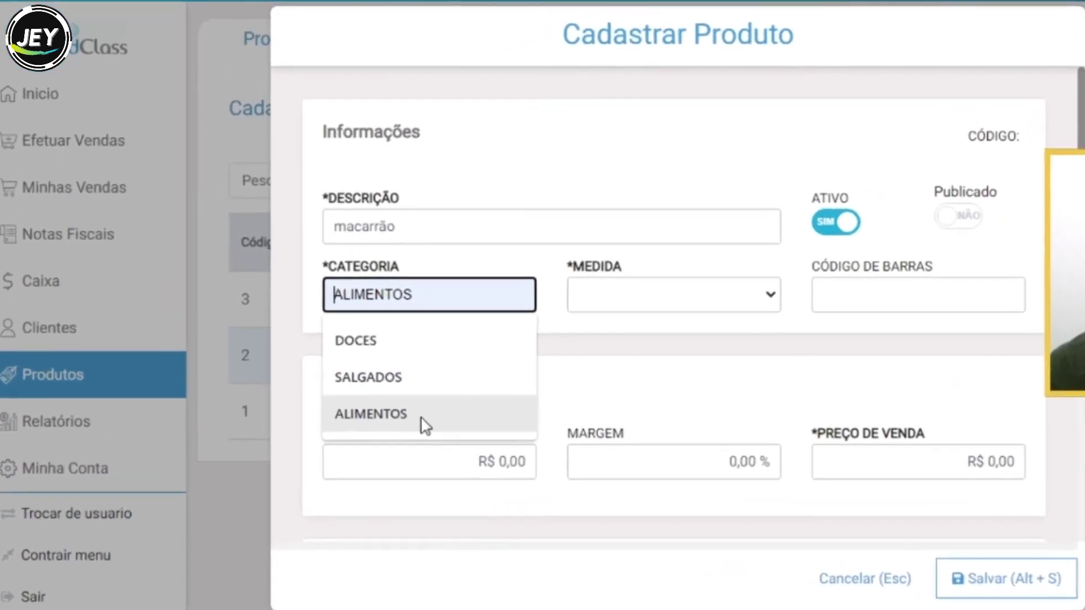
pyautogui.click(426, 418)
pyautogui.click(690, 294)
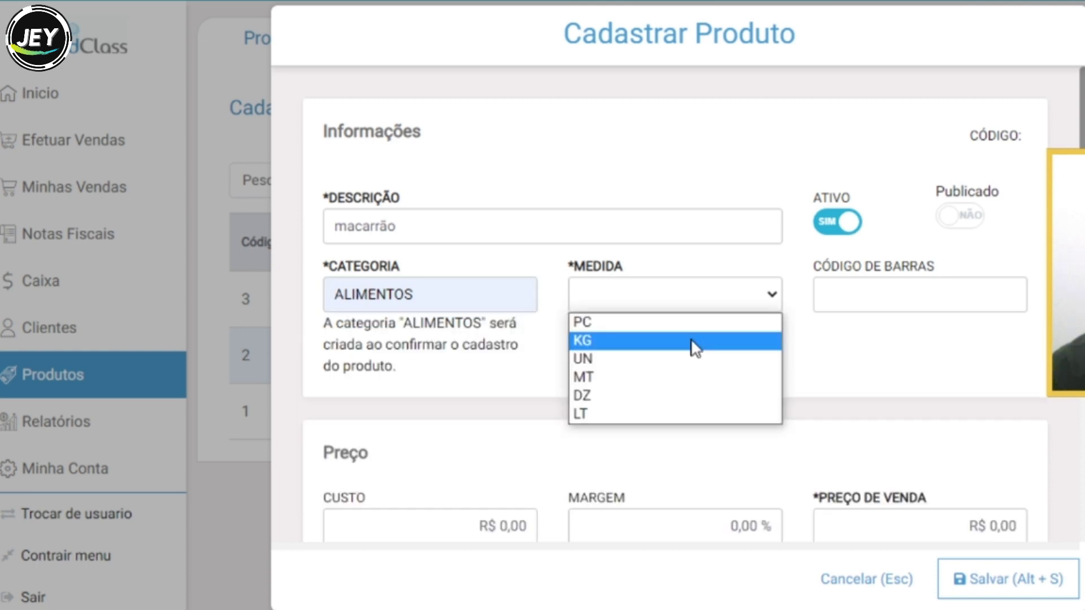
pyautogui.click(695, 342)
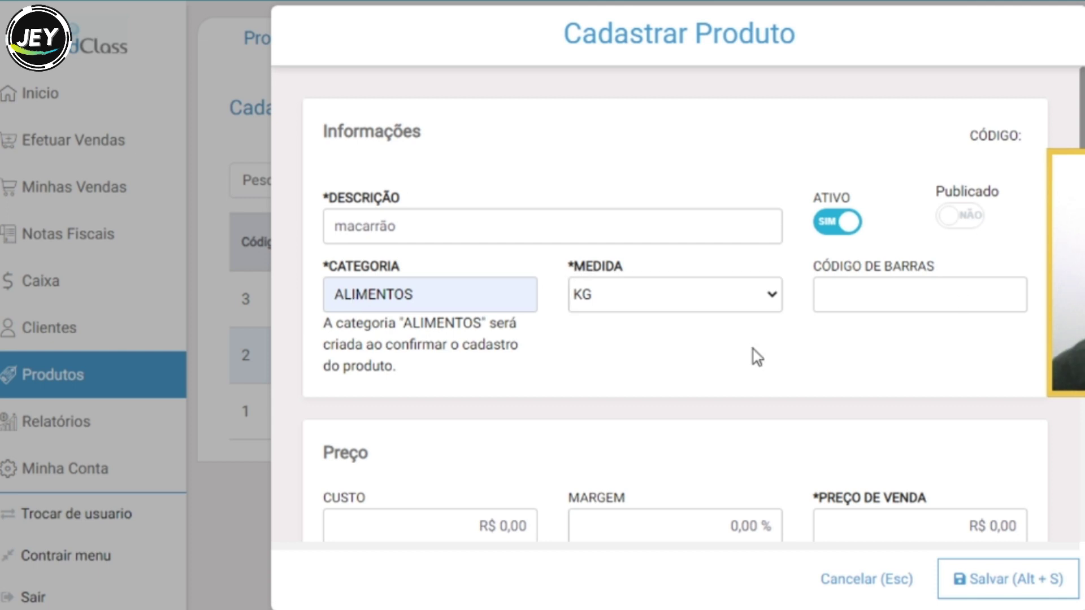
pyautogui.scroll(-5, 513, 225)
pyautogui.click(513, 225)
pyautogui.click(513, 225)
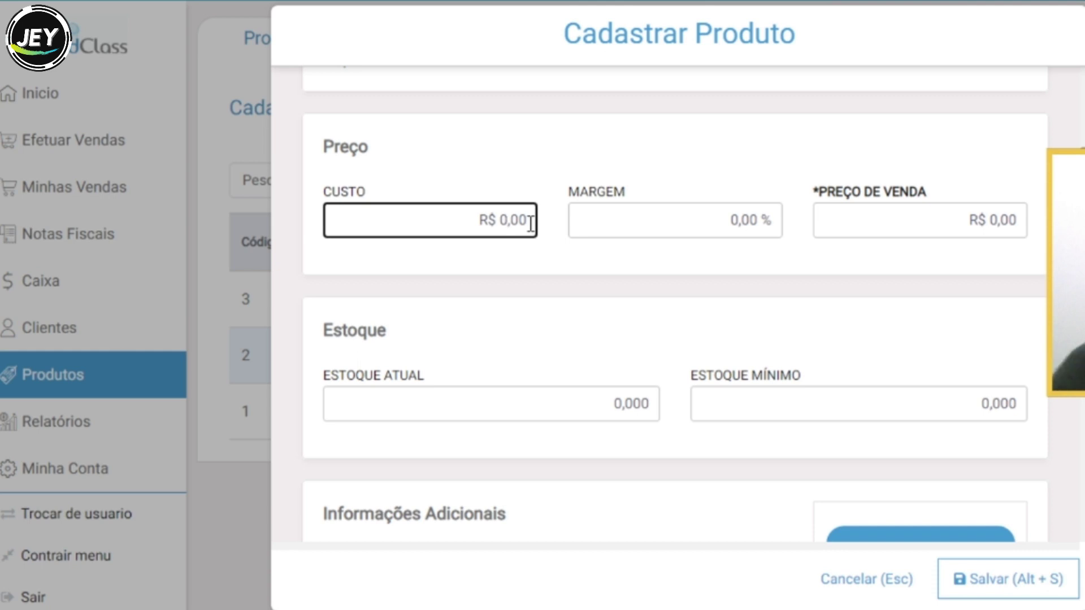
# - Set the cost to R$ 0,80 and the sale price to R$ 2,00
pyautogui.write('80')
pyautogui.click(998, 219)
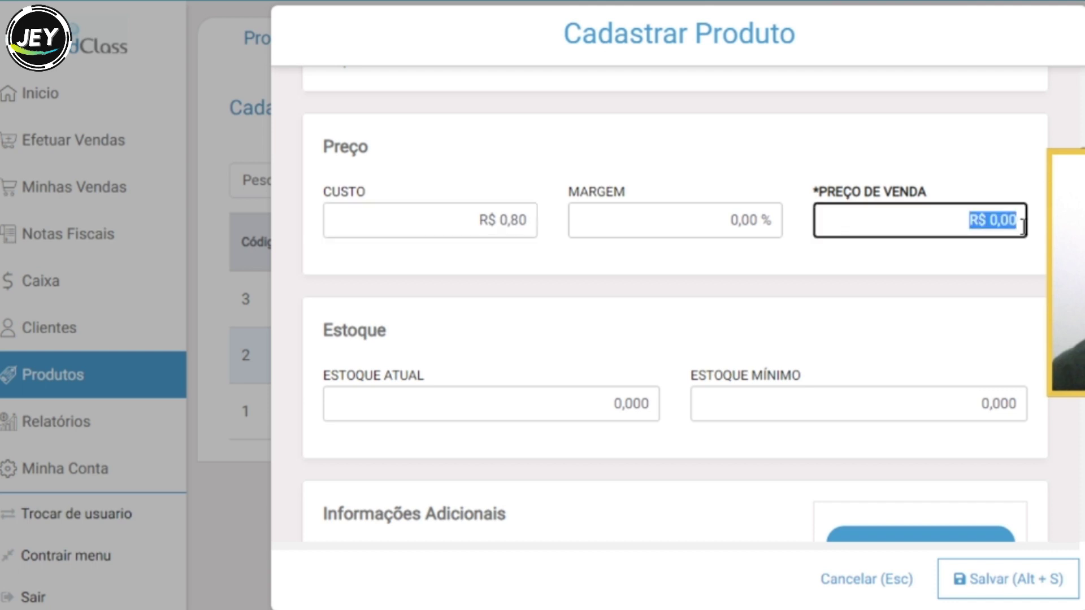
pyautogui.write('200')
pyautogui.click(741, 247)
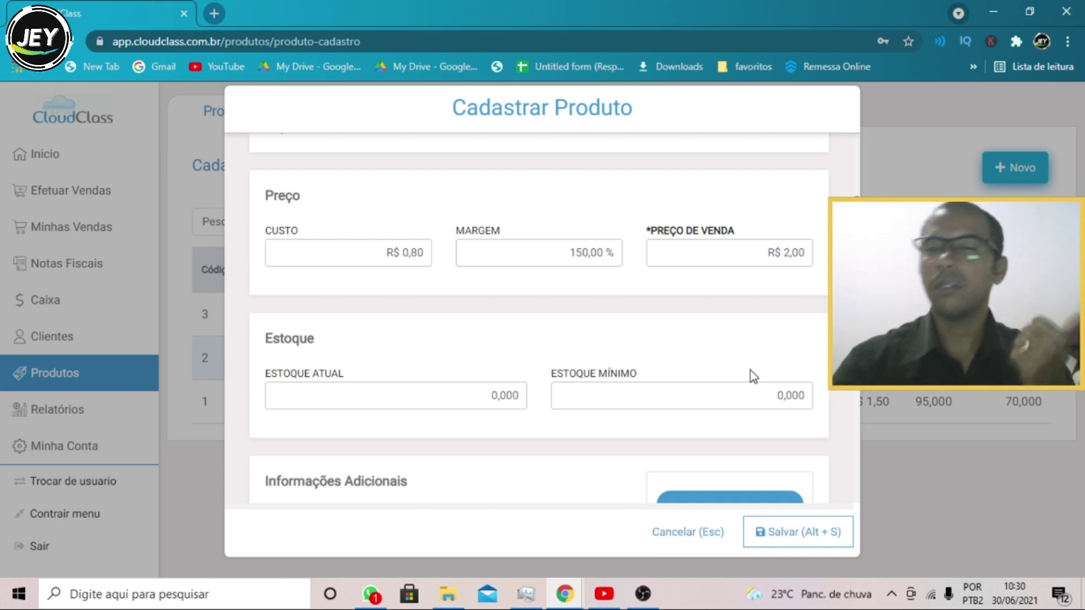
# - Set current stock to 100 and minimum stock to 50
pyautogui.click(500, 397)
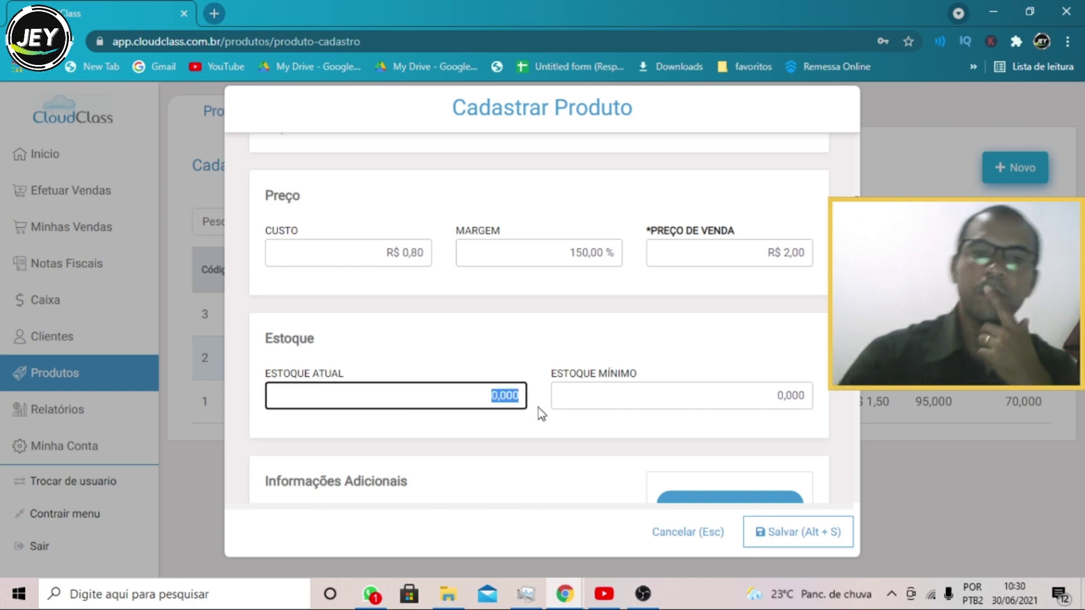
pyautogui.write('100')
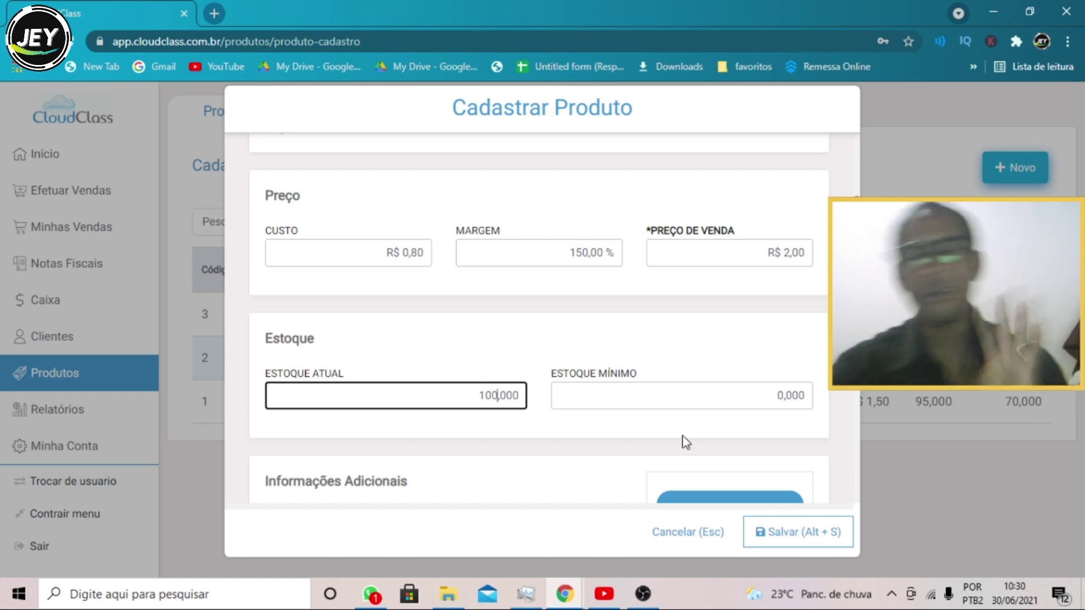
pyautogui.click(809, 398)
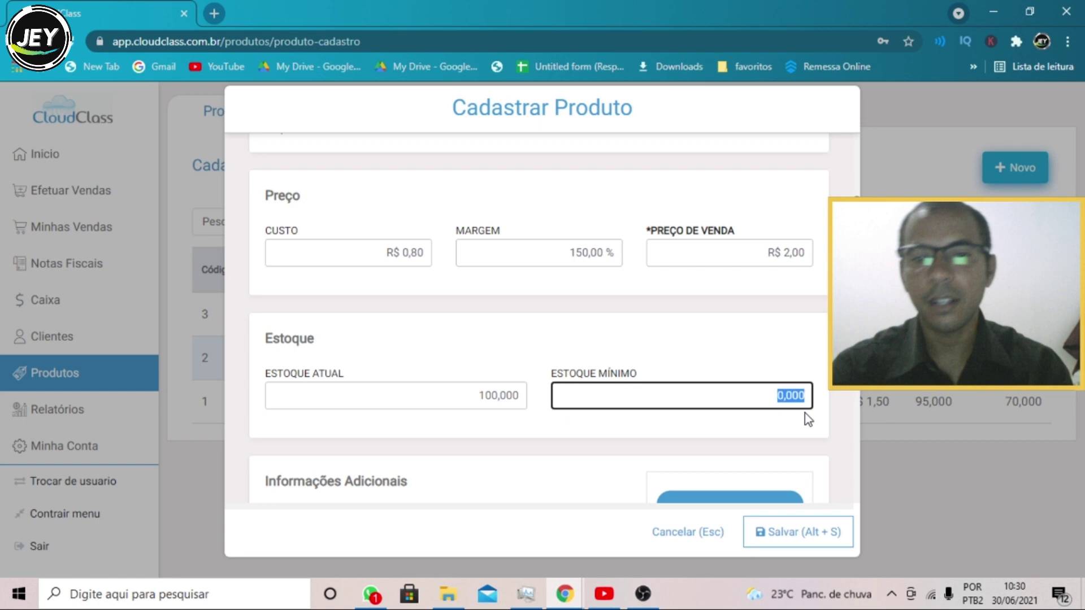
pyautogui.write('50')
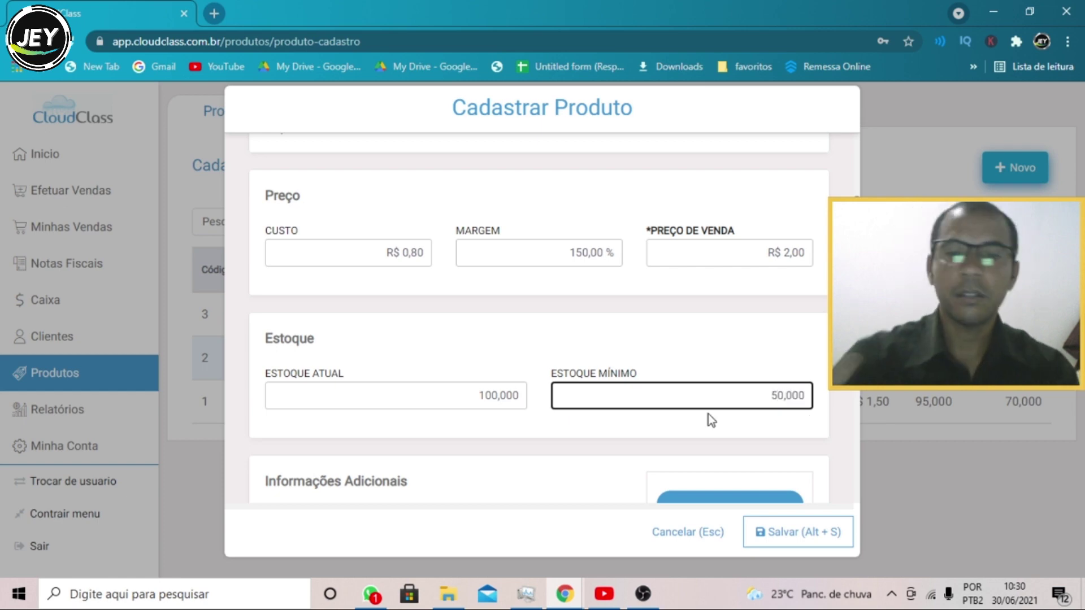
pyautogui.scroll(-4, 708, 415)
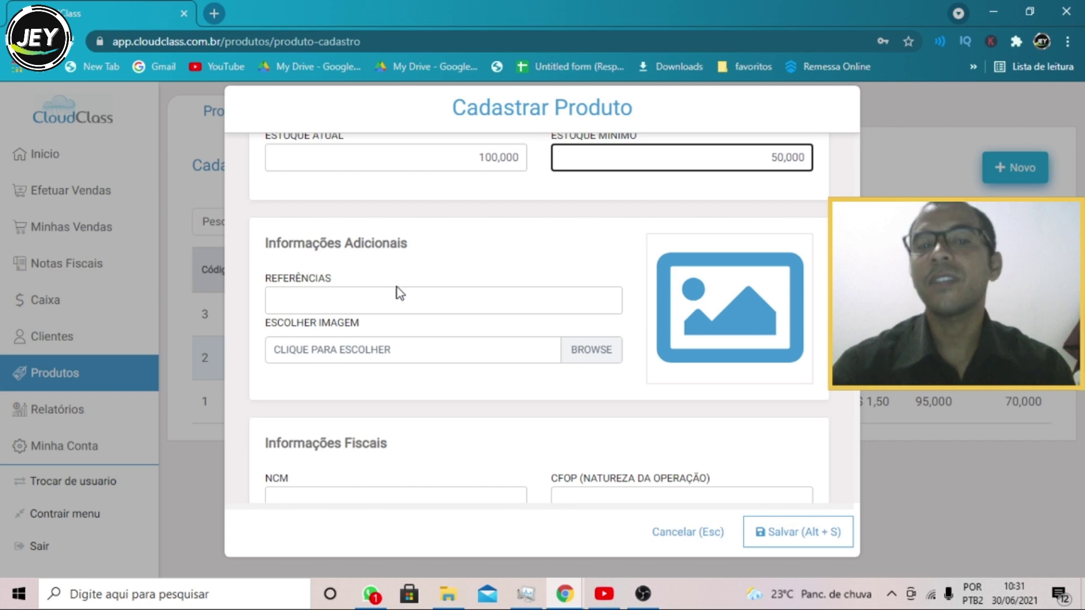
# - Scroll past the fiscal sections and save macarrão, which becomes product 4
pyautogui.scroll(8, 459, 327)
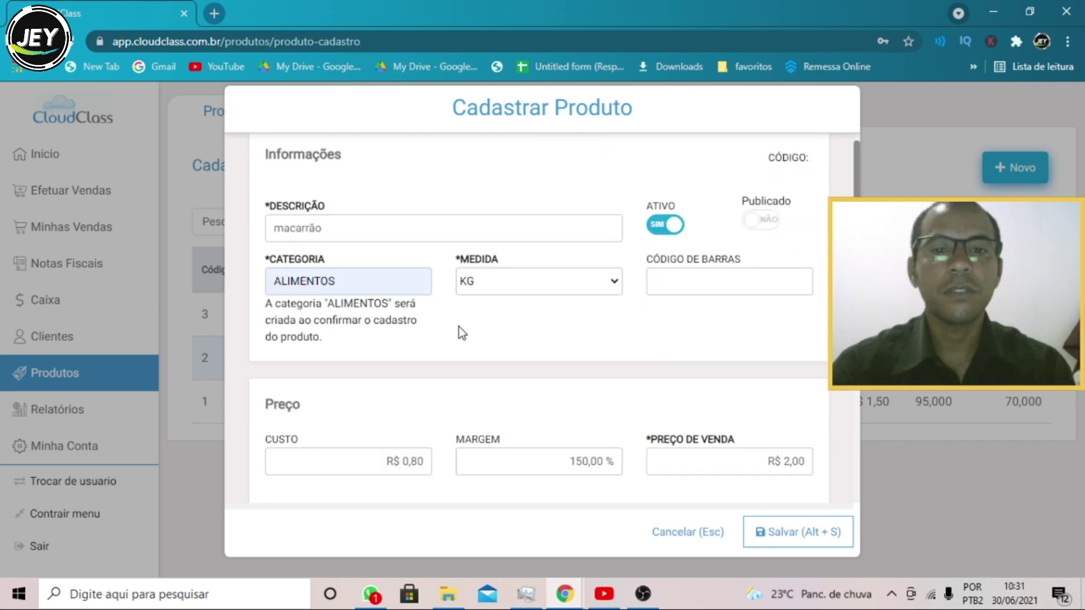
pyautogui.scroll(-8, 446, 329)
pyautogui.scroll(-2, 446, 329)
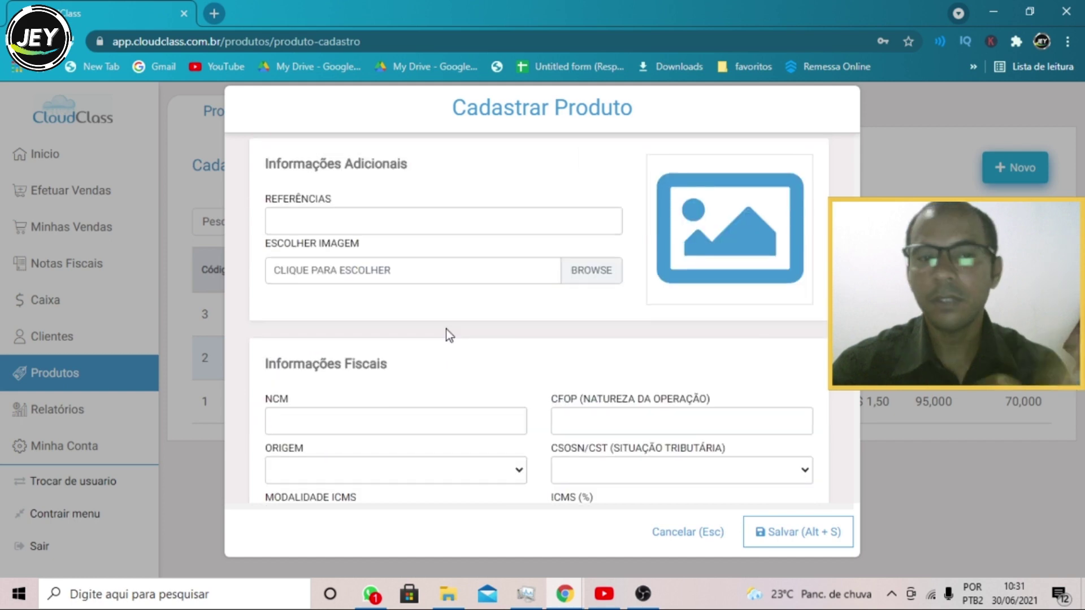
pyautogui.scroll(-2, 446, 329)
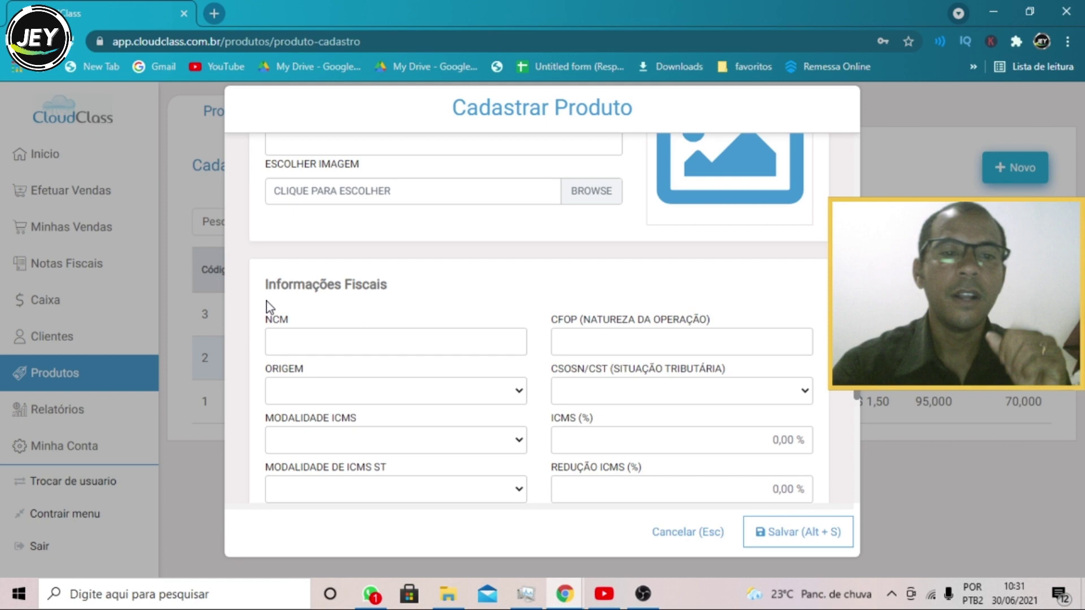
pyautogui.scroll(-4, 397, 330)
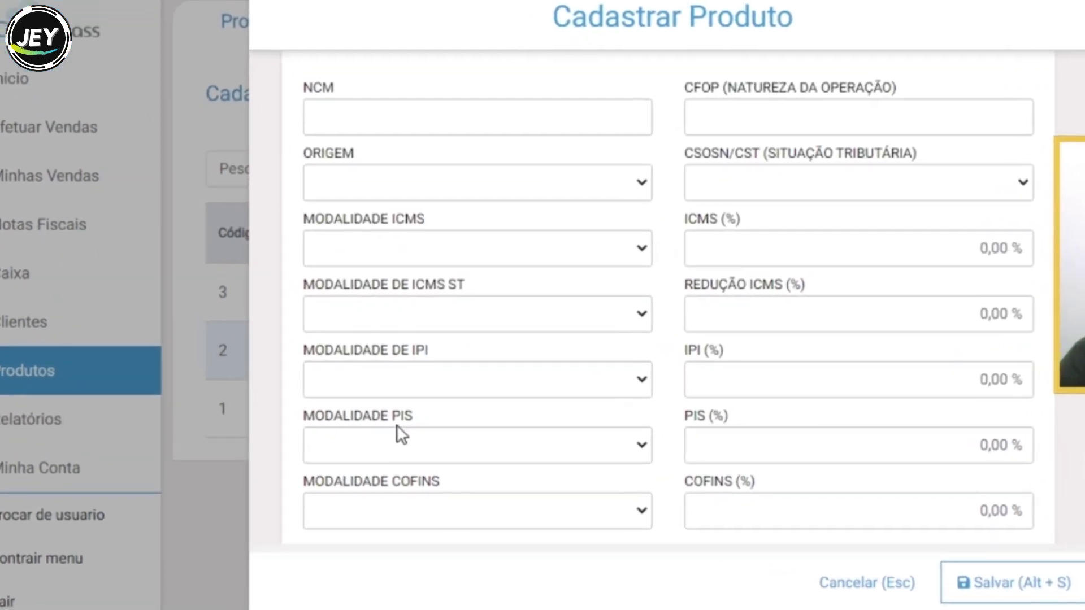
pyautogui.scroll(-5, 401, 435)
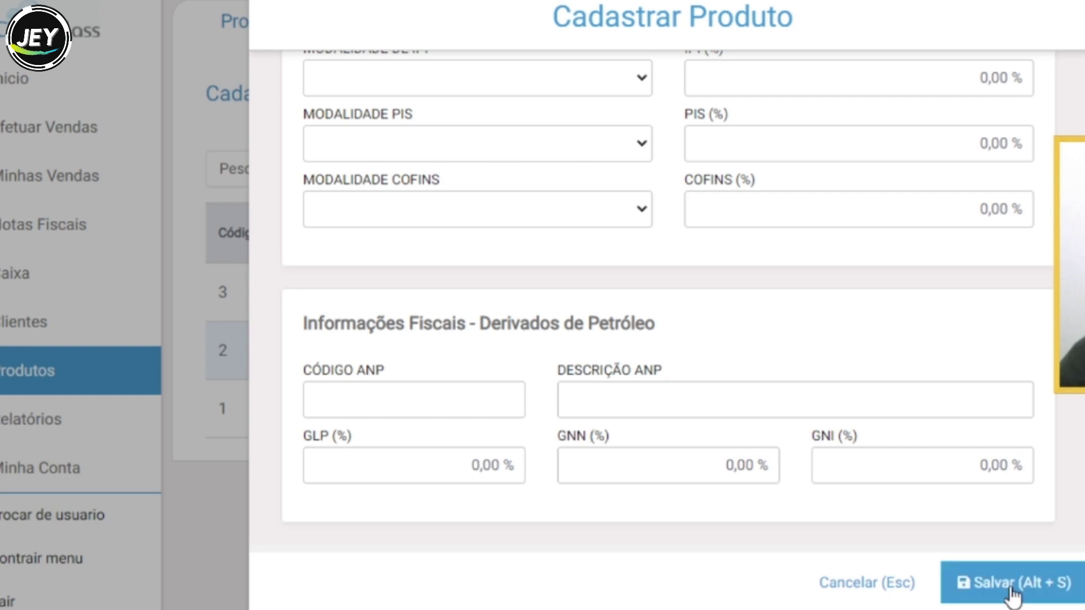
pyautogui.click(990, 581)
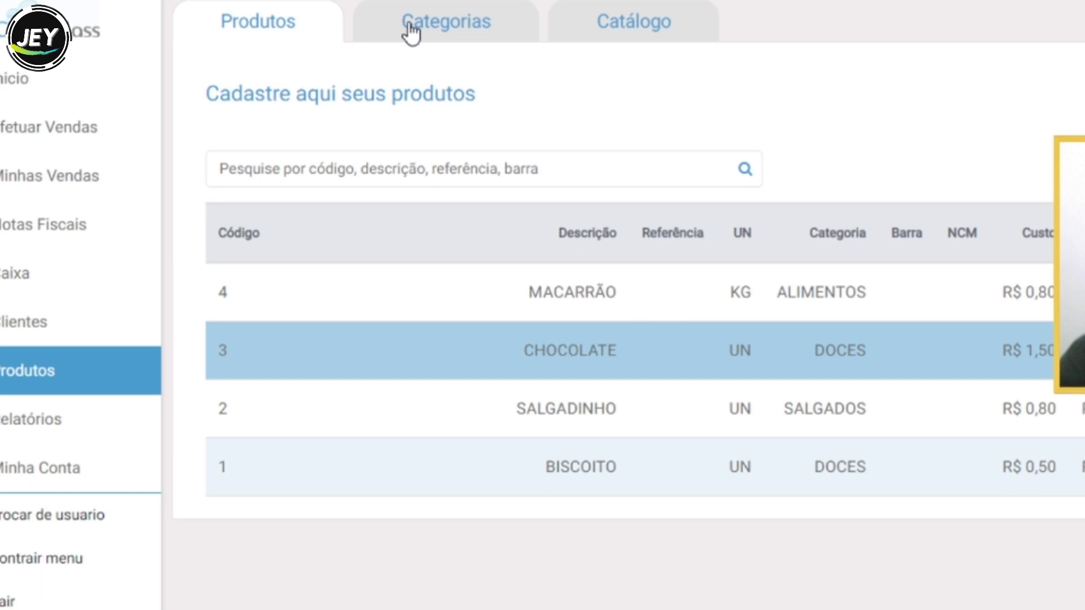
pyautogui.click(411, 34)
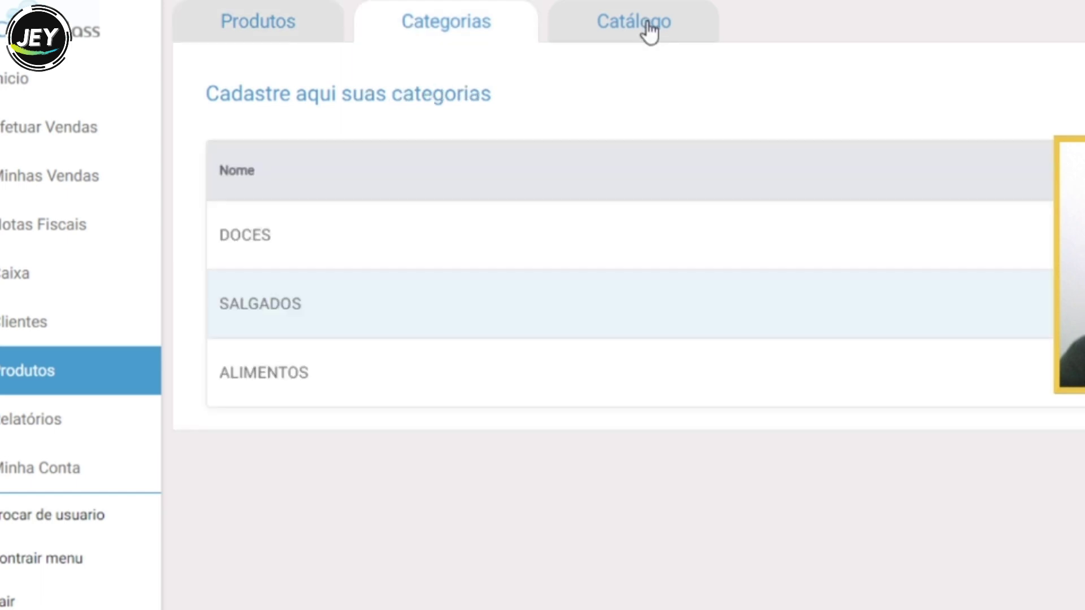
pyautogui.click(651, 34)
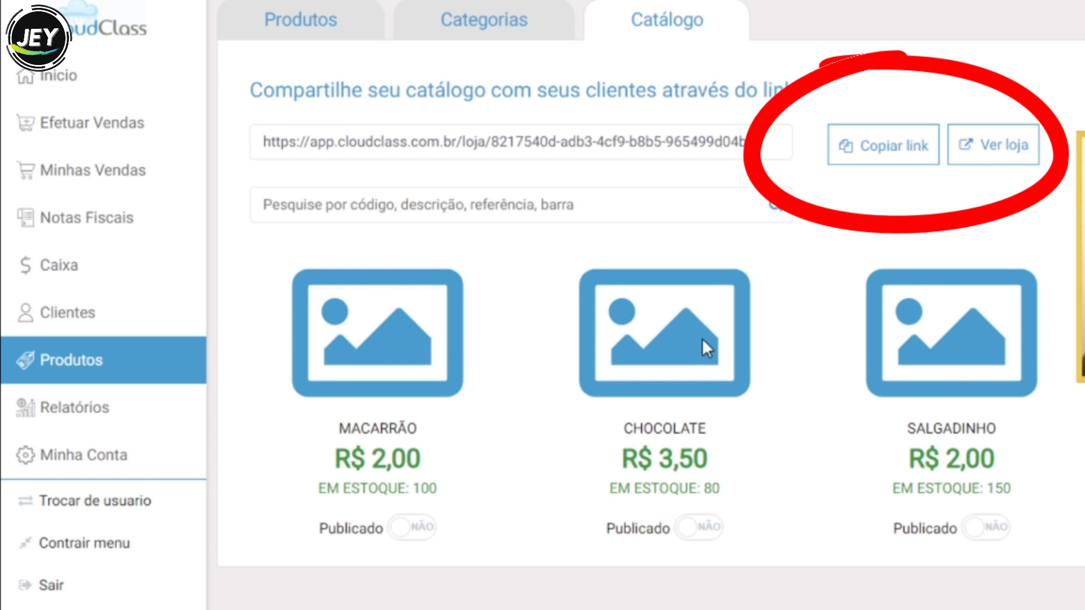
pyautogui.click(281, 25)
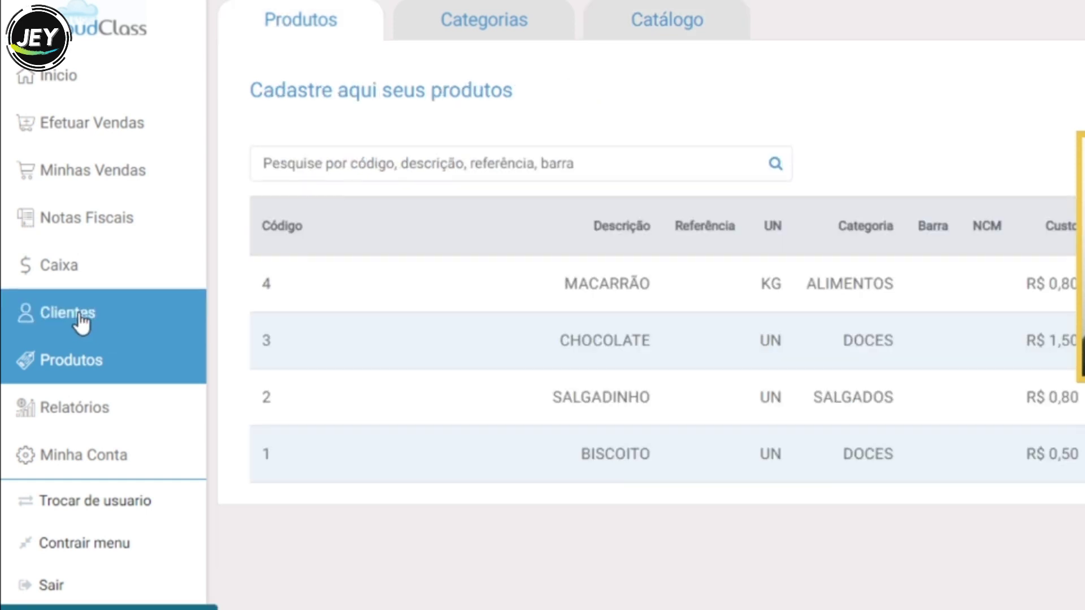
# - Start a new client registration ticked as Cliente only, with Fornecedor and Transportadora unticked
pyautogui.click(81, 323)
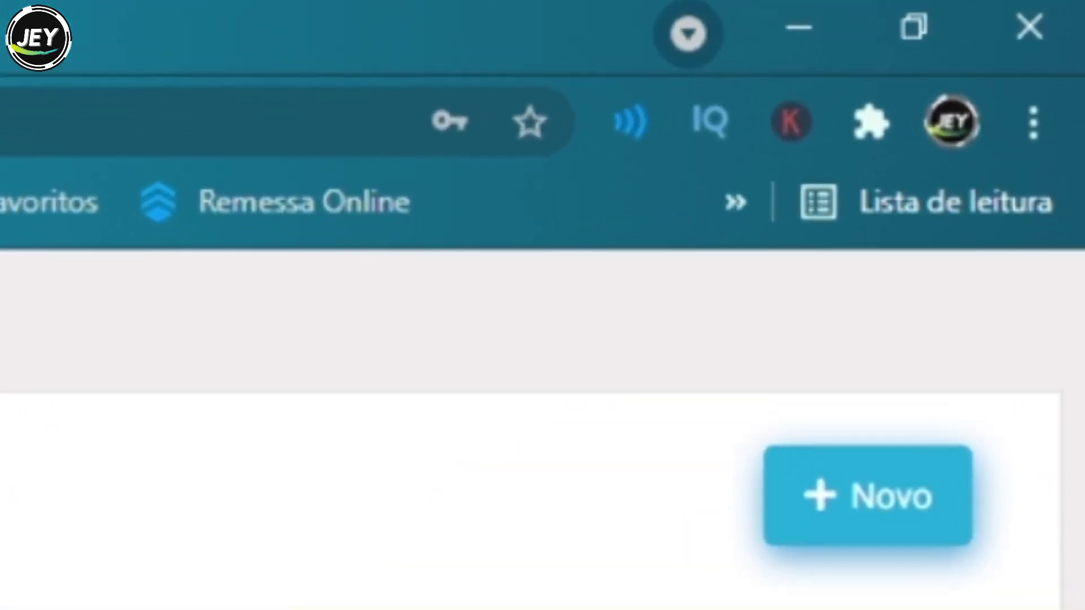
pyautogui.click(867, 495)
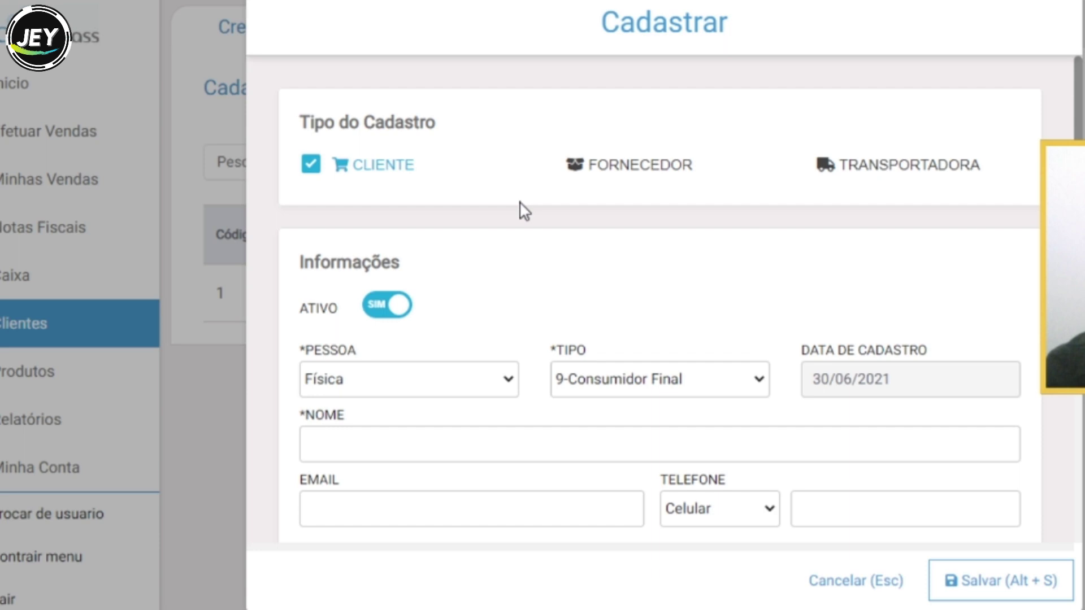
pyautogui.click(622, 165)
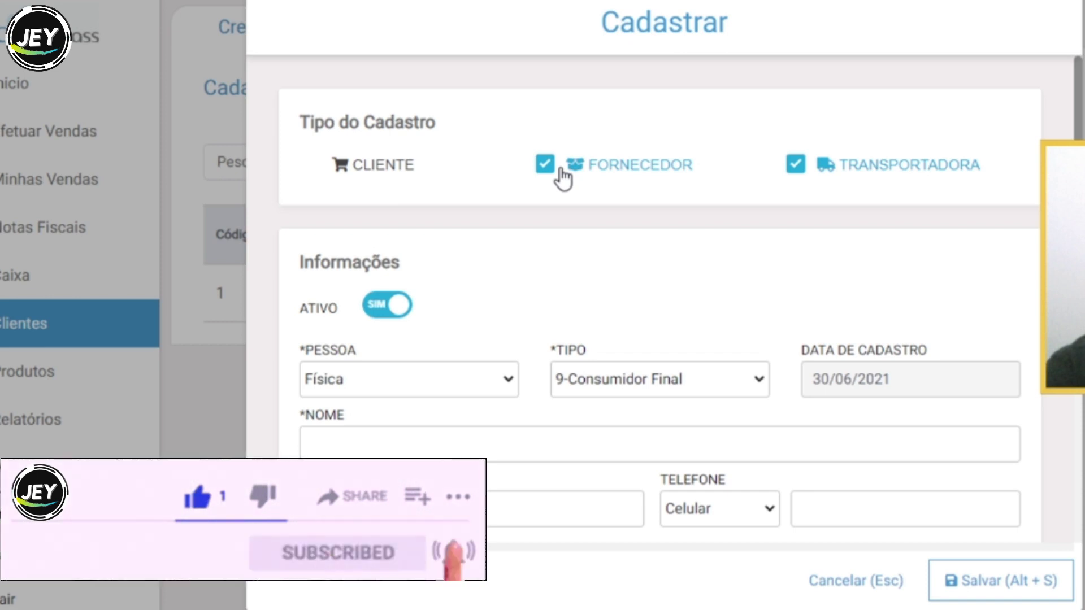
pyautogui.click(560, 170)
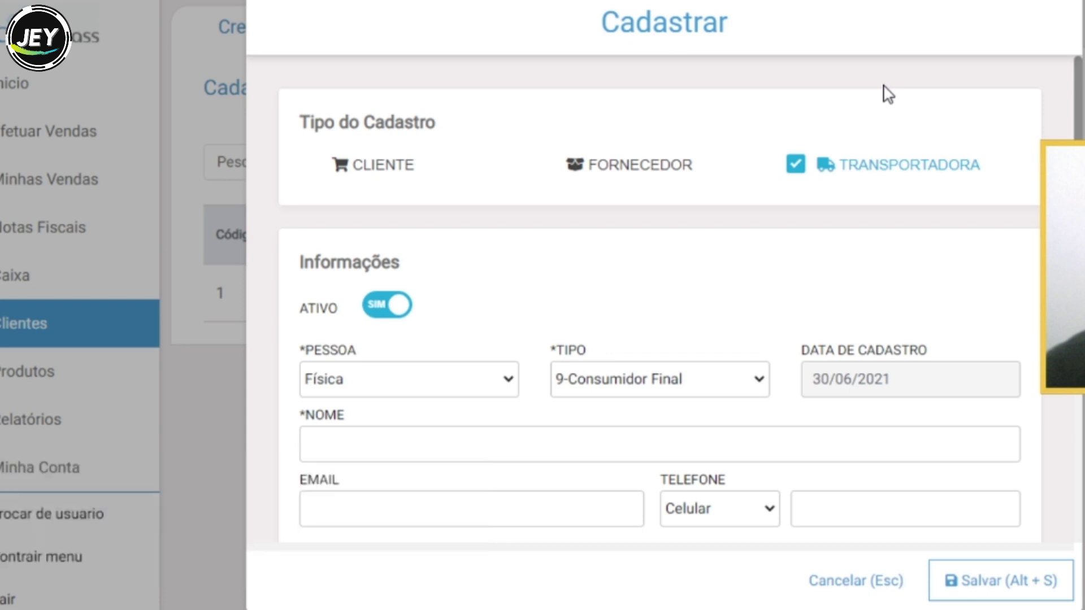
pyautogui.click(842, 165)
pyautogui.scroll(-2, 732, 318)
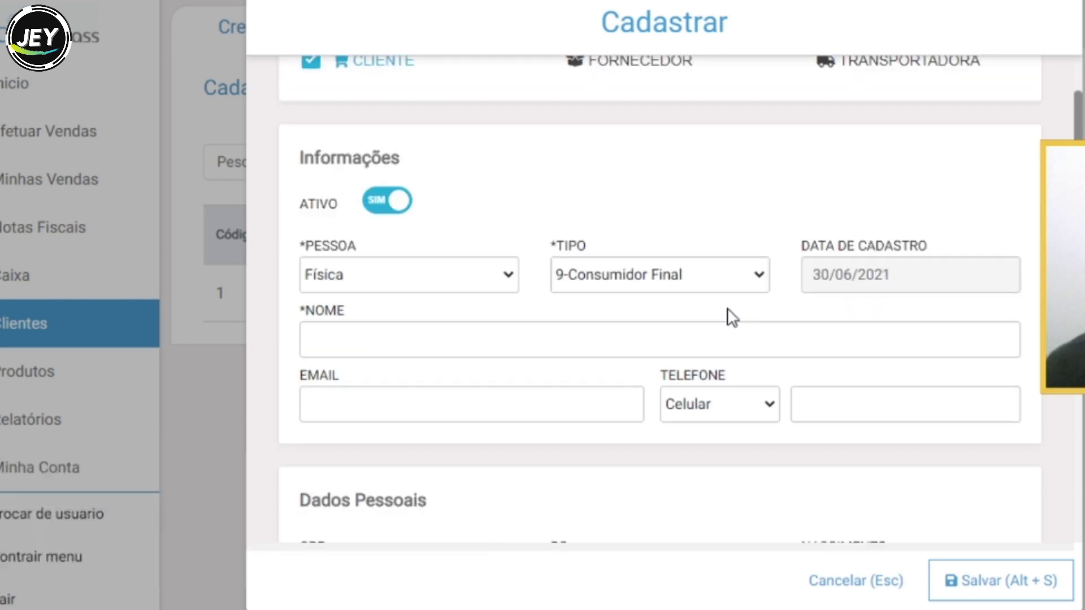
# - Keep Pessoa as Física and Tipo as 9-Consumidor Final
pyautogui.click(508, 275)
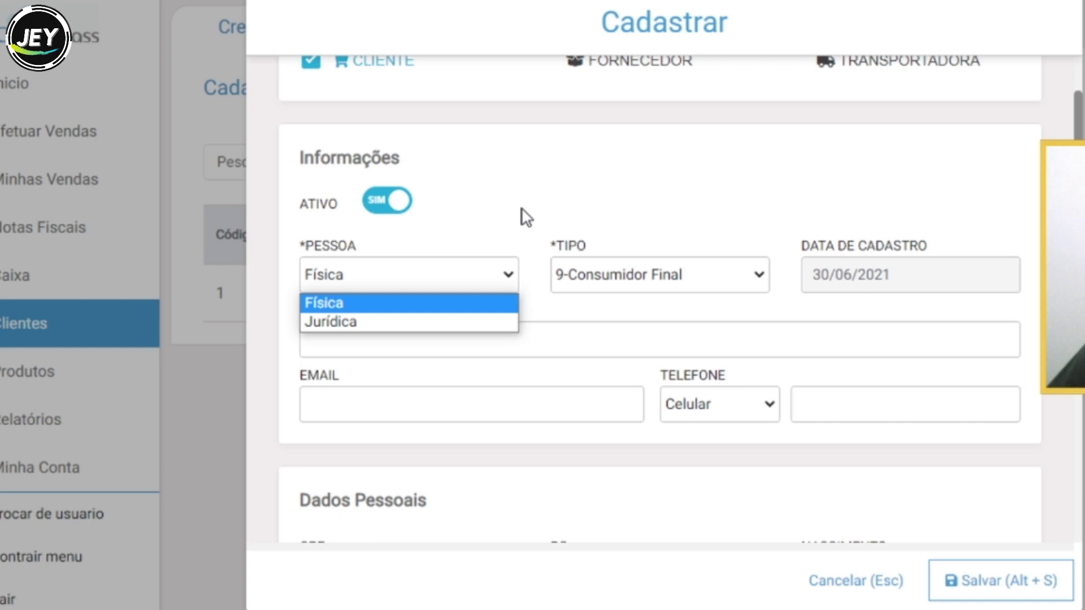
pyautogui.click(513, 214)
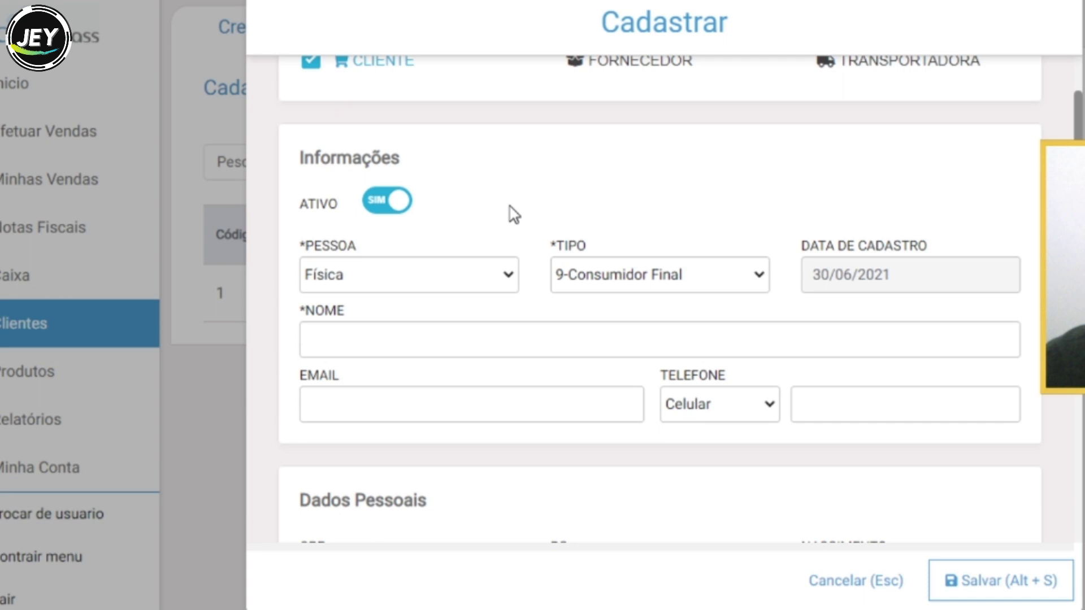
pyautogui.click(758, 277)
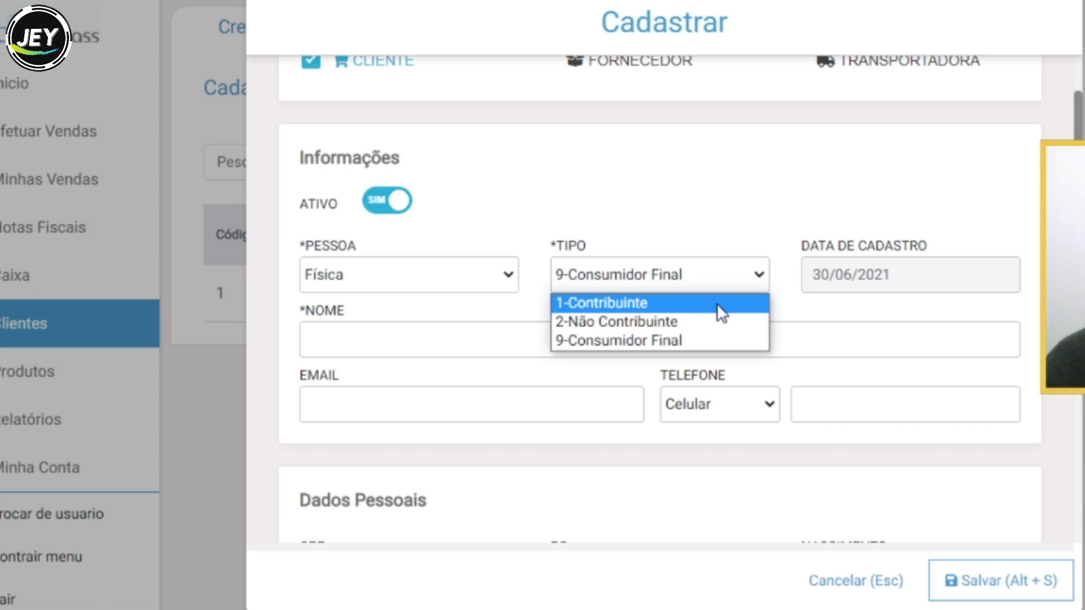
pyautogui.click(906, 283)
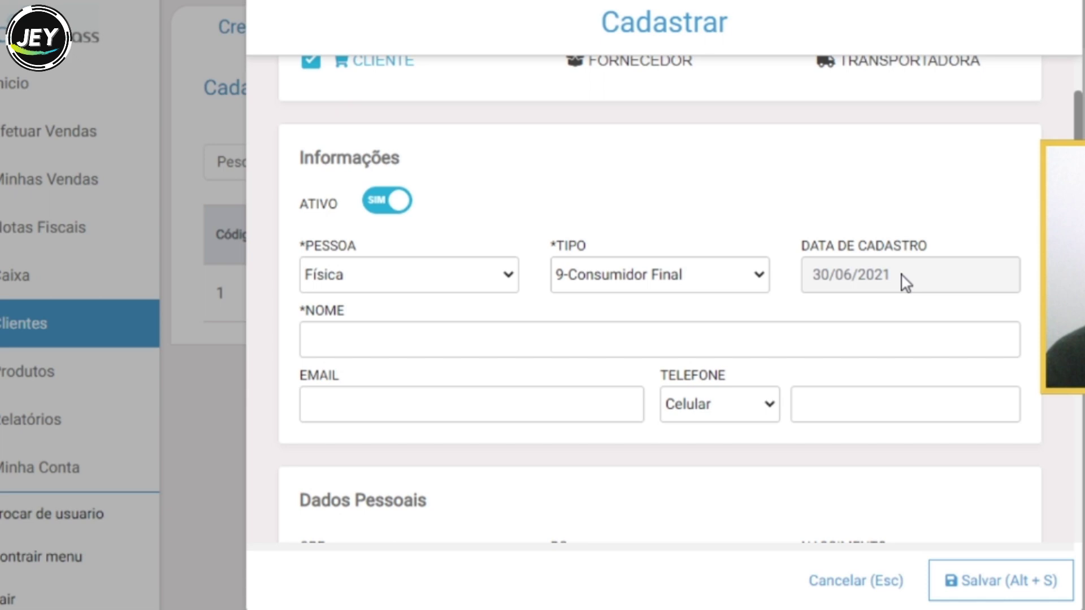
pyautogui.click(432, 413)
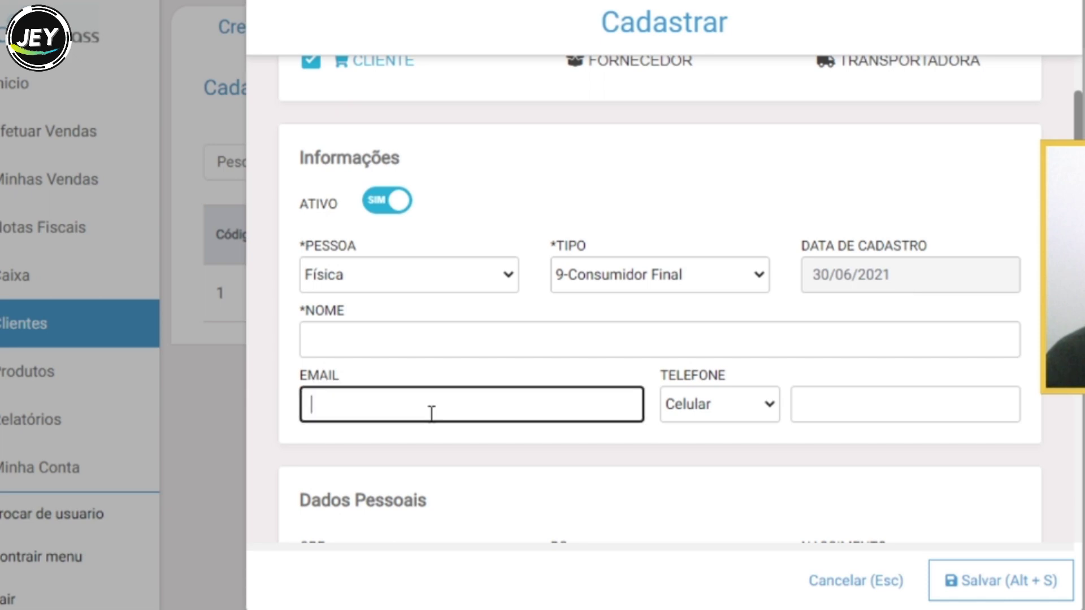
# - Enter the client's name, e-mail address and Celular phone number
pyautogui.click(493, 338)
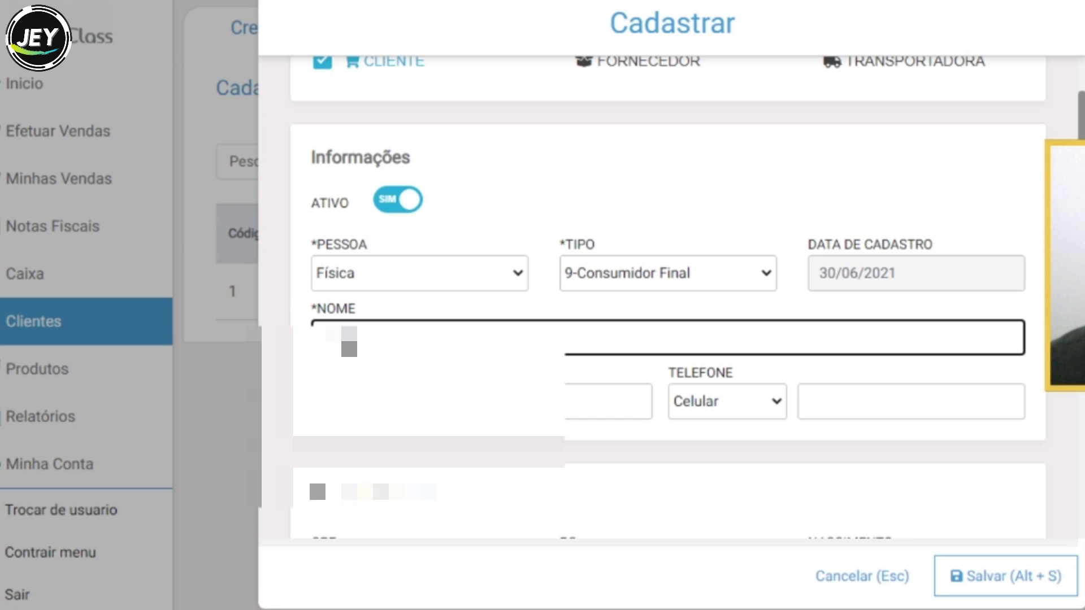
pyautogui.doubleClick(352, 345)
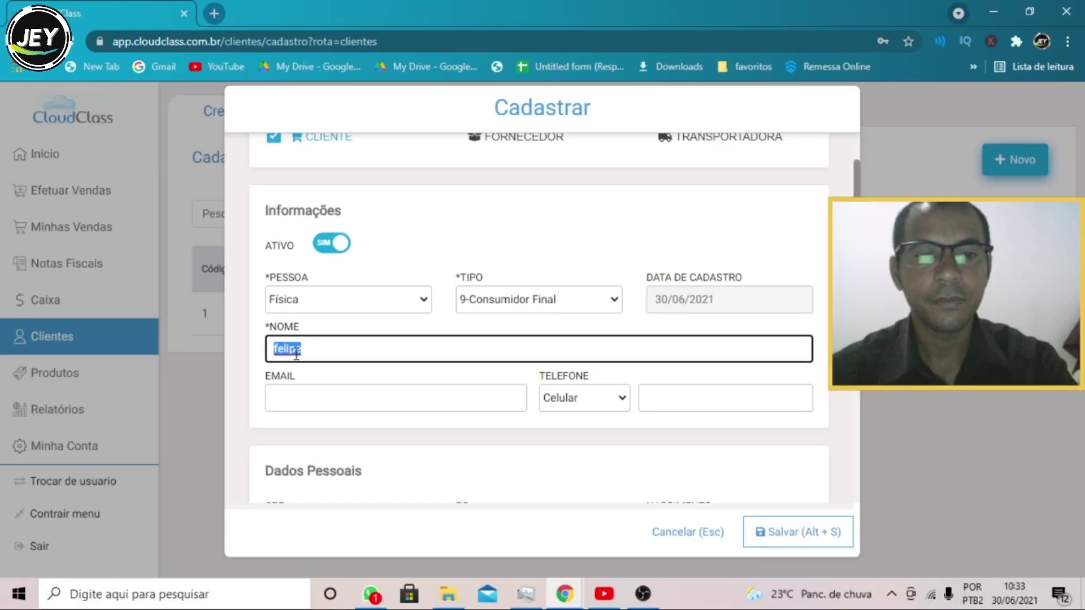
pyautogui.write('felipe')
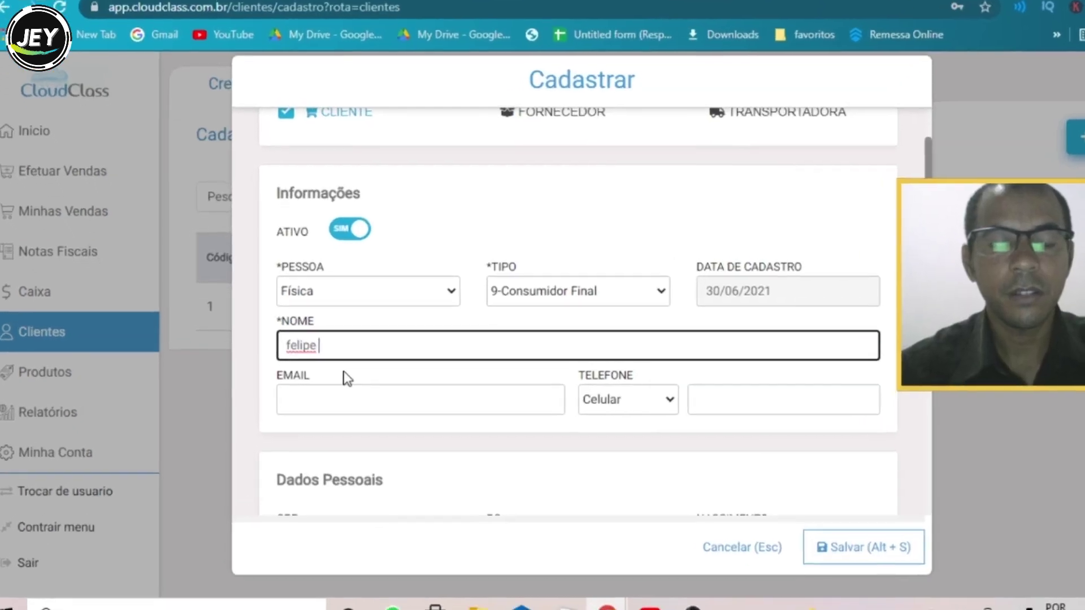
pyautogui.click(485, 399)
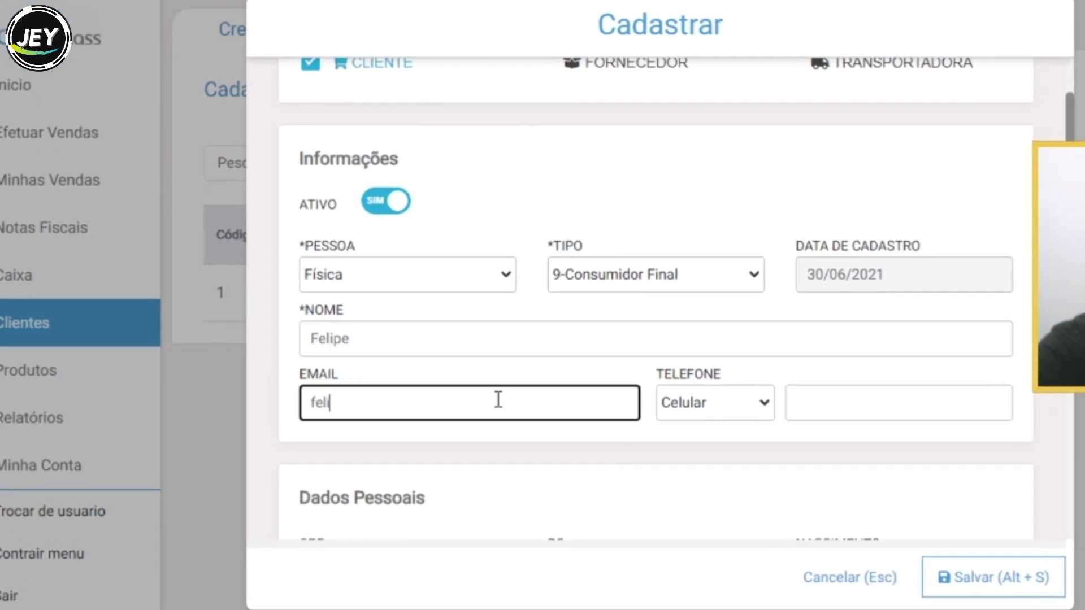
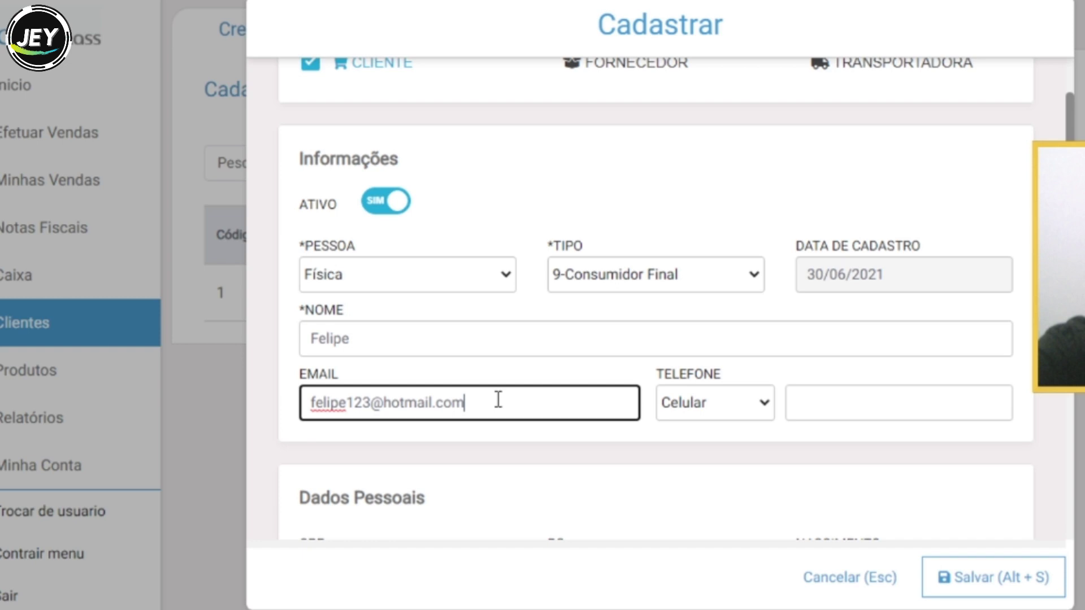
pyautogui.click(844, 398)
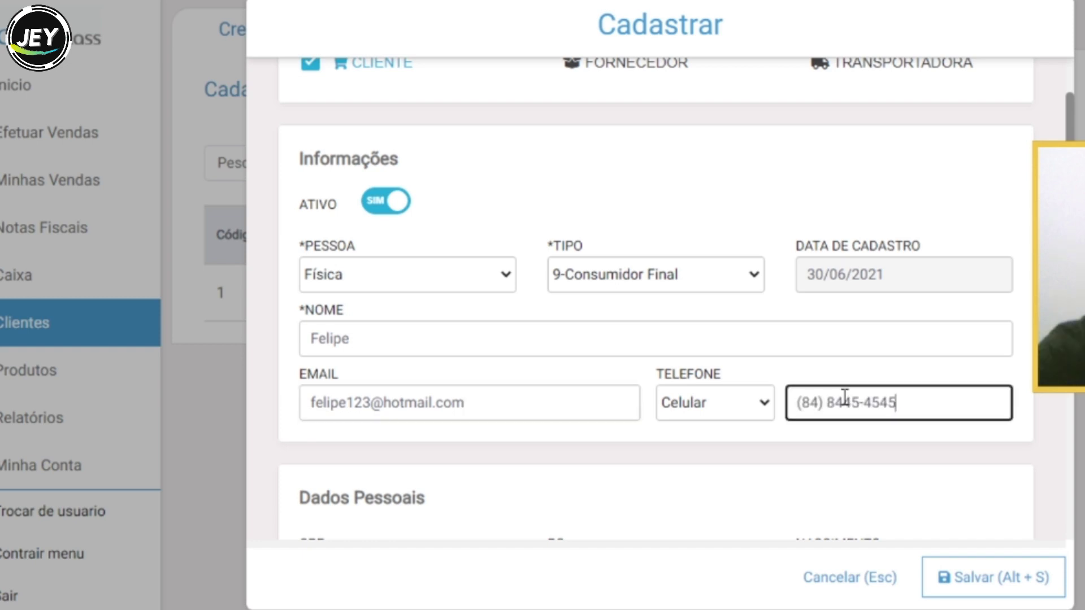
pyautogui.scroll(-5, 844, 398)
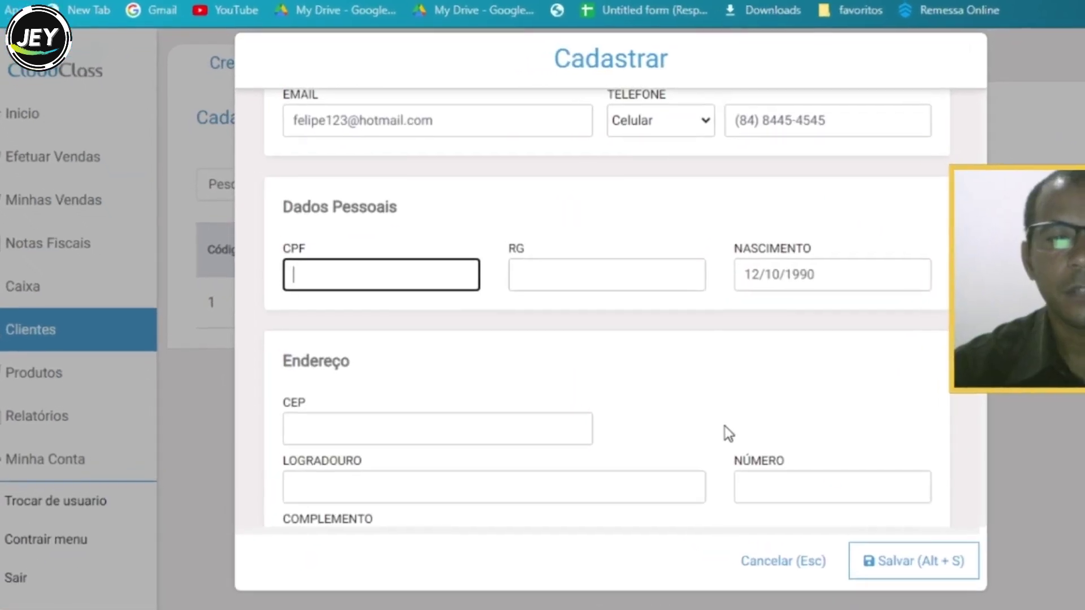
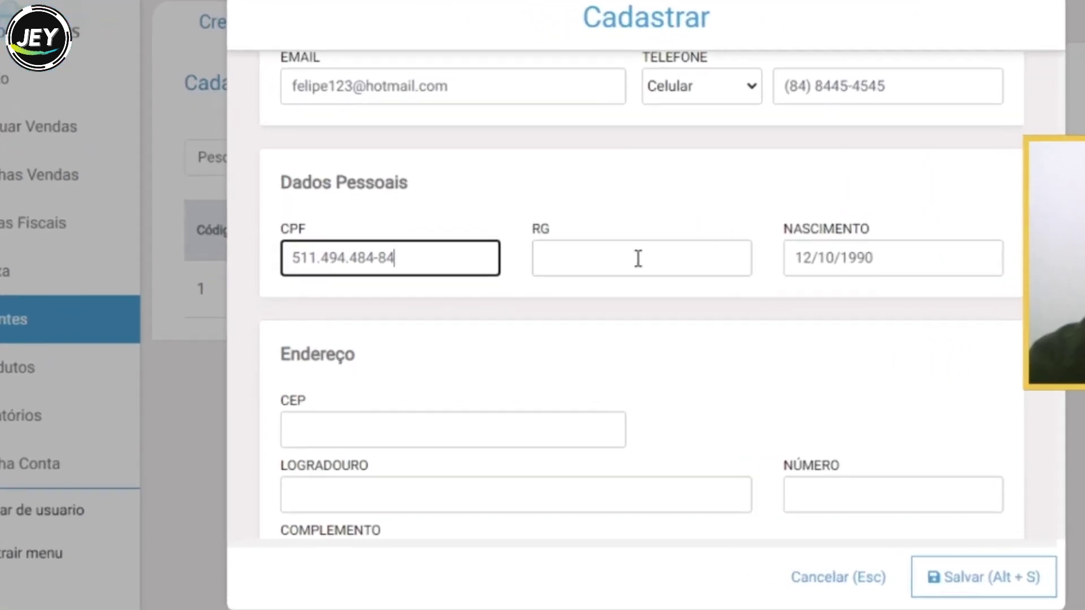
# - Fill in the client's CPF, then save the record and confirm with Sim
pyautogui.click(983, 594)
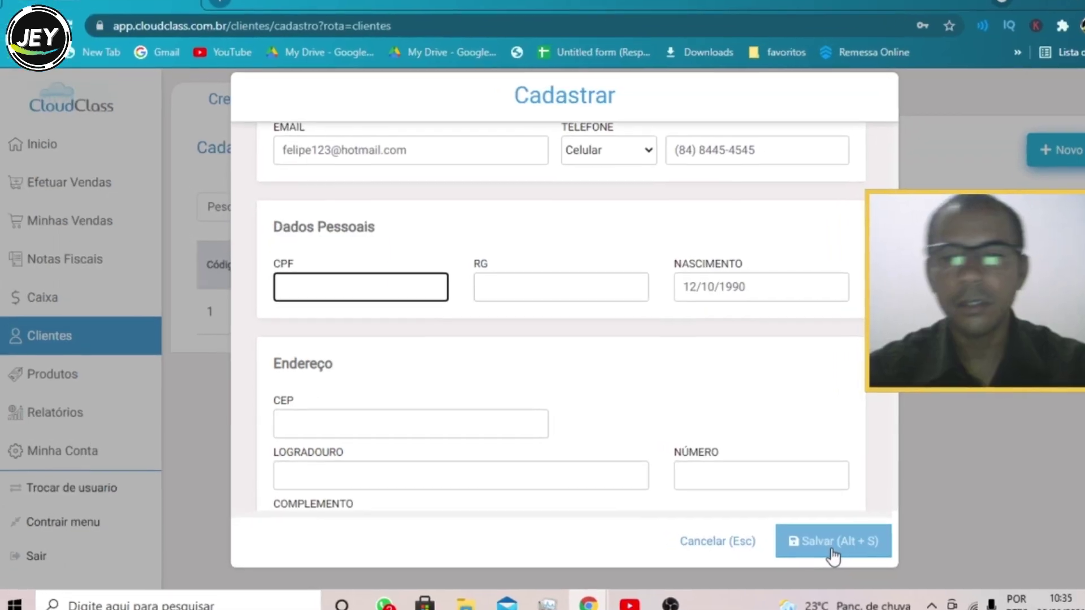
pyautogui.click(796, 537)
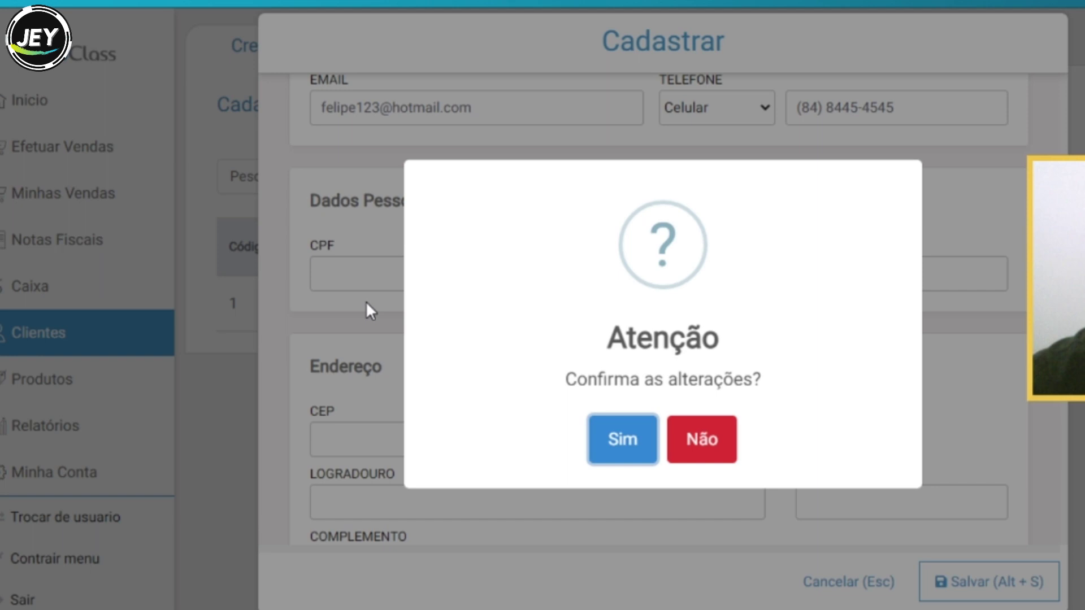
pyautogui.click(626, 452)
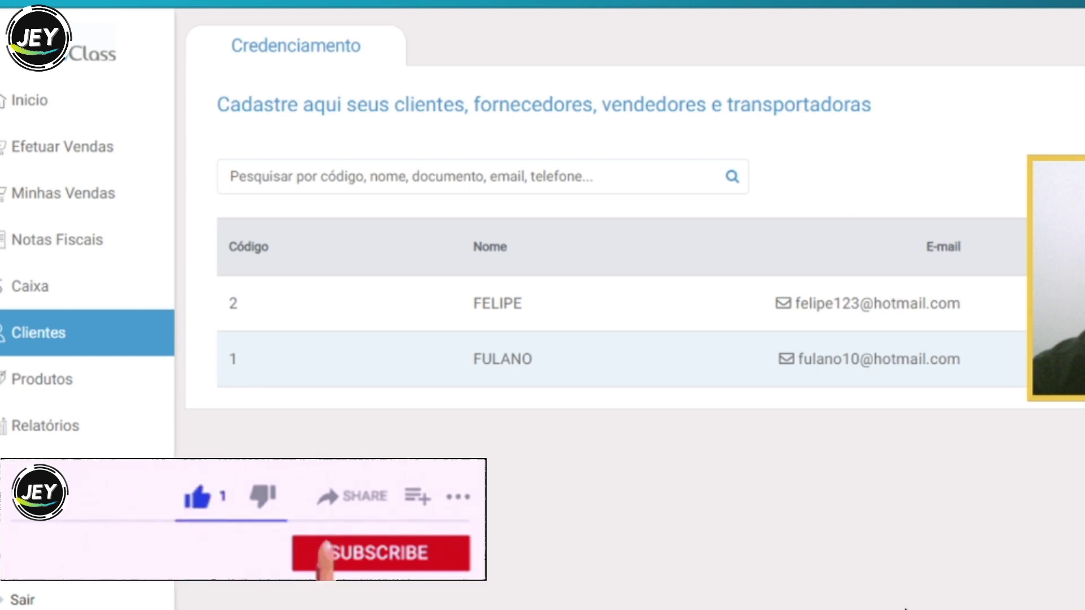
# - Start a new blank client registration, scroll through its Cadastrar sections, and cancel it
pyautogui.click(992, 309)
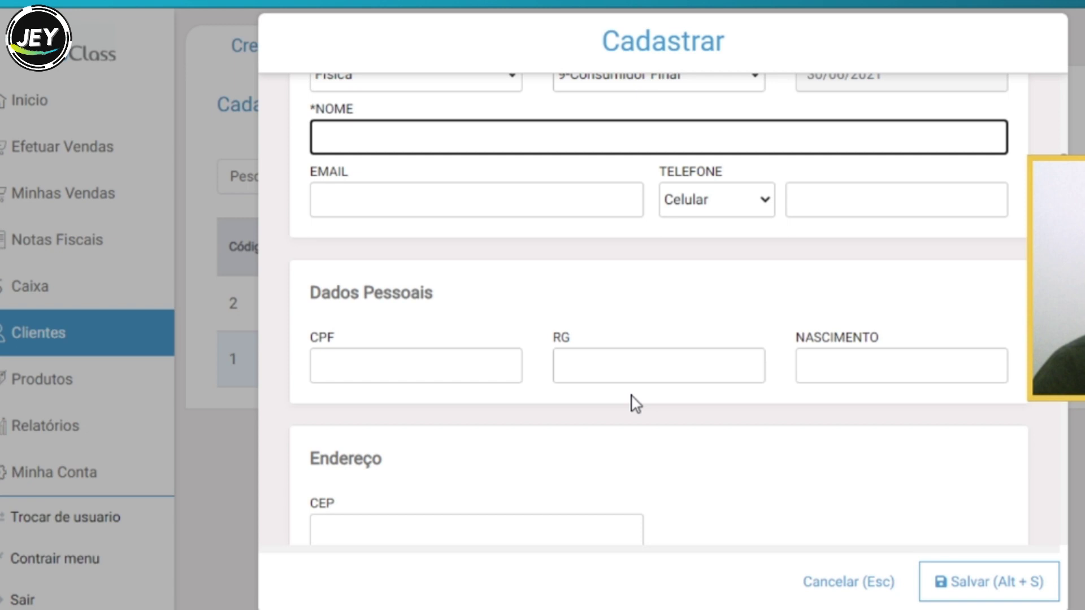
pyautogui.scroll(-2, 636, 403)
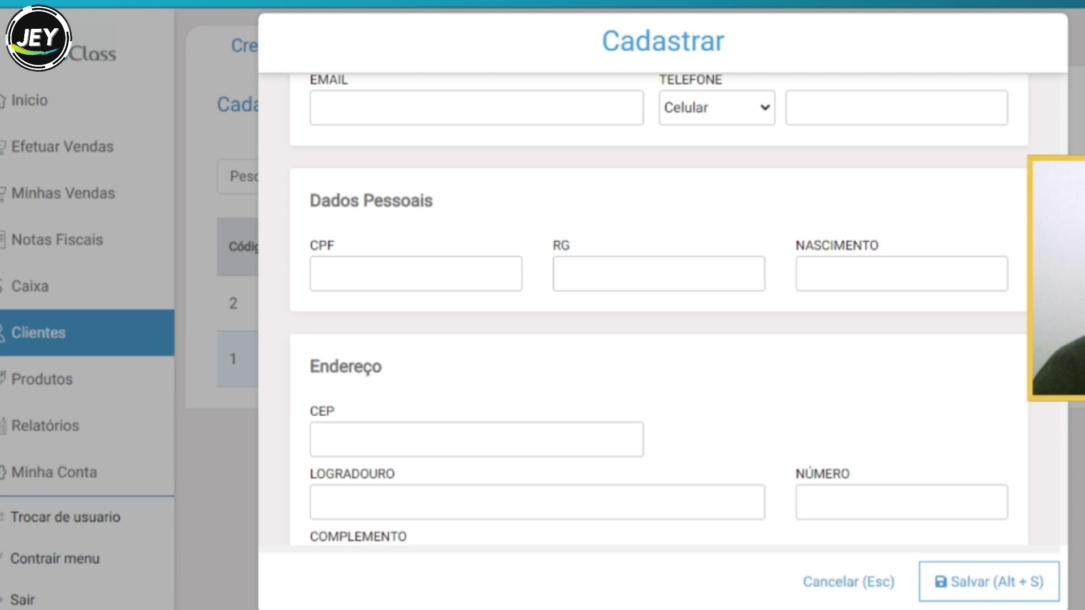
pyautogui.scroll(-6, 897, 380)
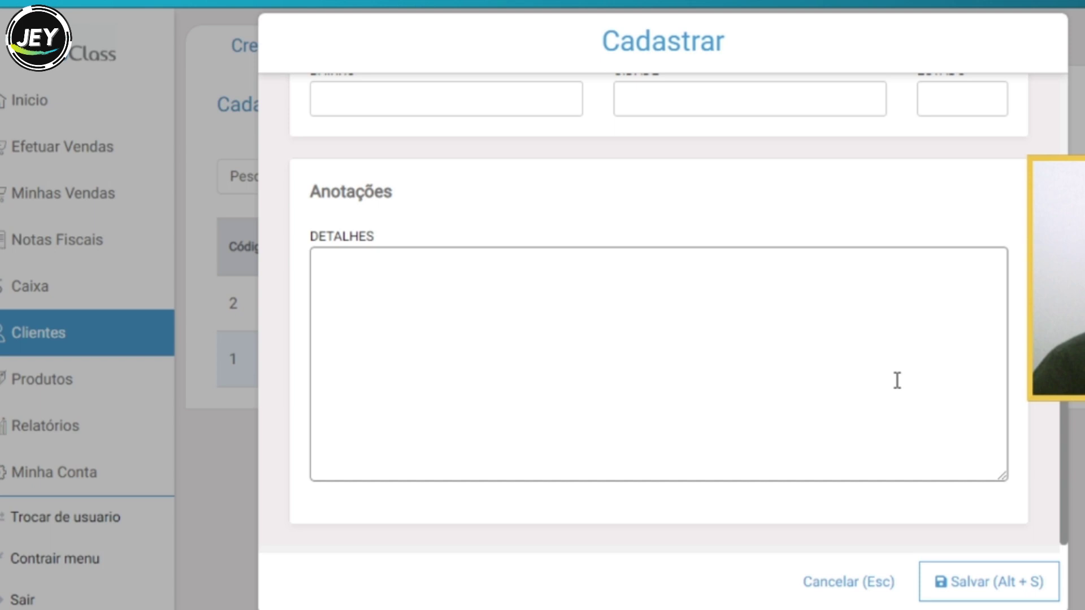
pyautogui.scroll(5, 460, 462)
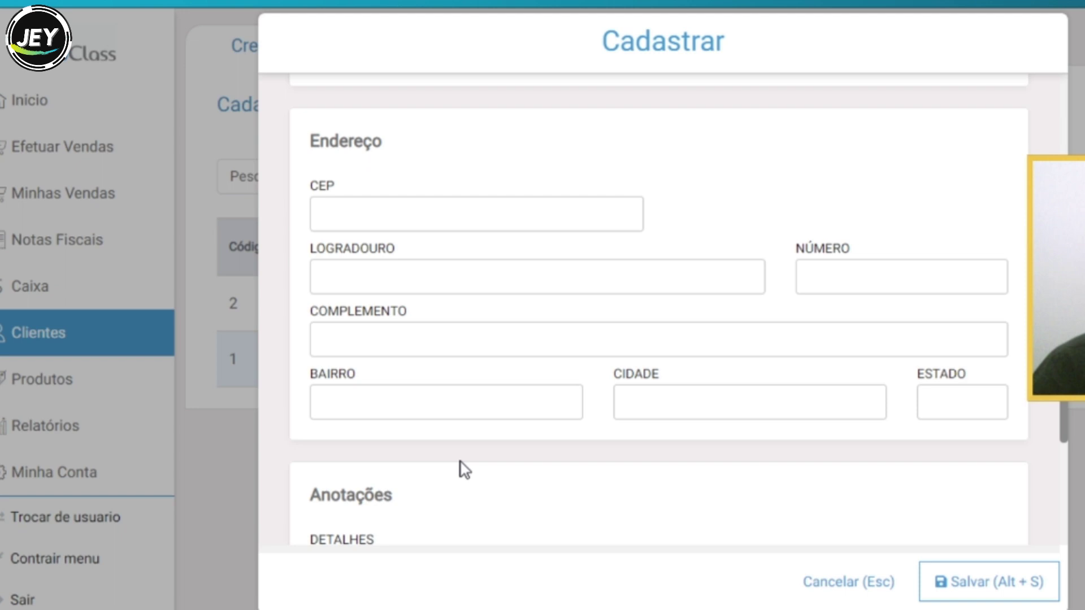
pyautogui.click(866, 578)
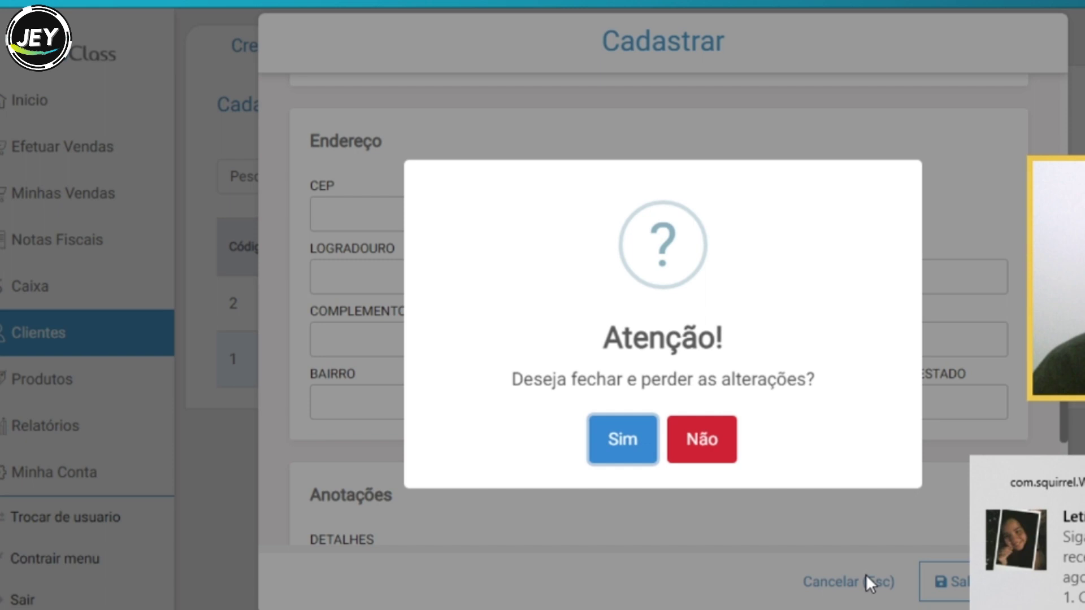
# - Answer Sim to losing the changes, then go back to the Início home page
pyautogui.press('Return')
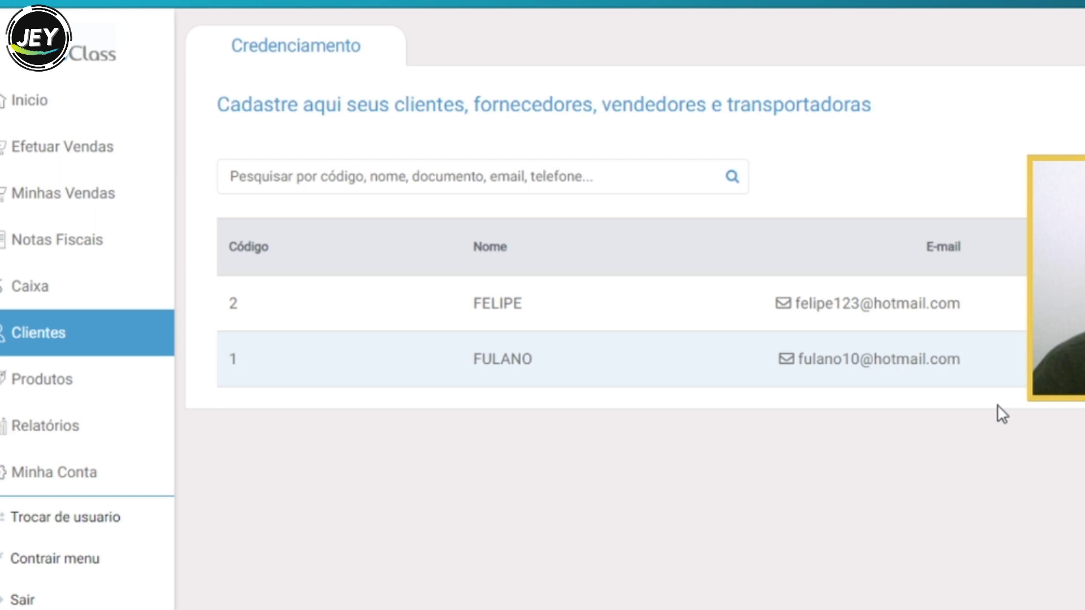
pyautogui.click(17, 115)
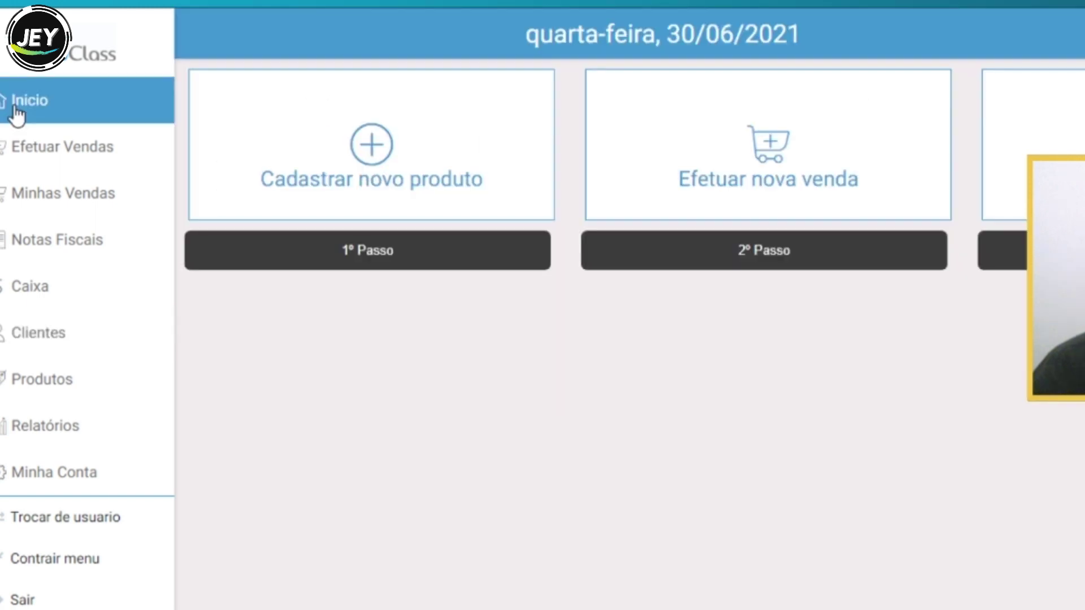